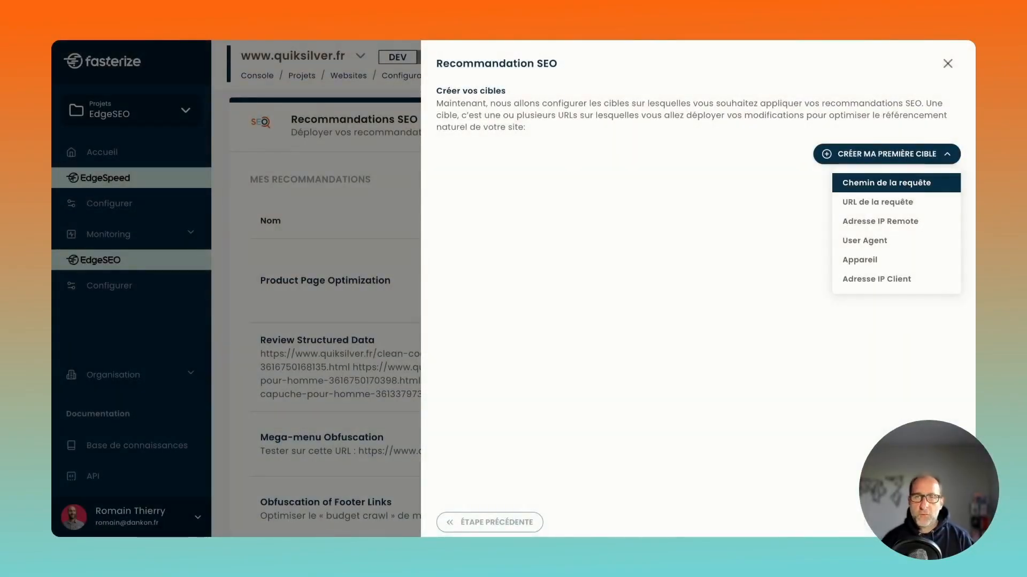
Create a request path target (Chemin de la requête) matching the regex ([0-9]+)\.html?$ and continue to the variables stage.
left_click(906, 187)
left_click(567, 197)
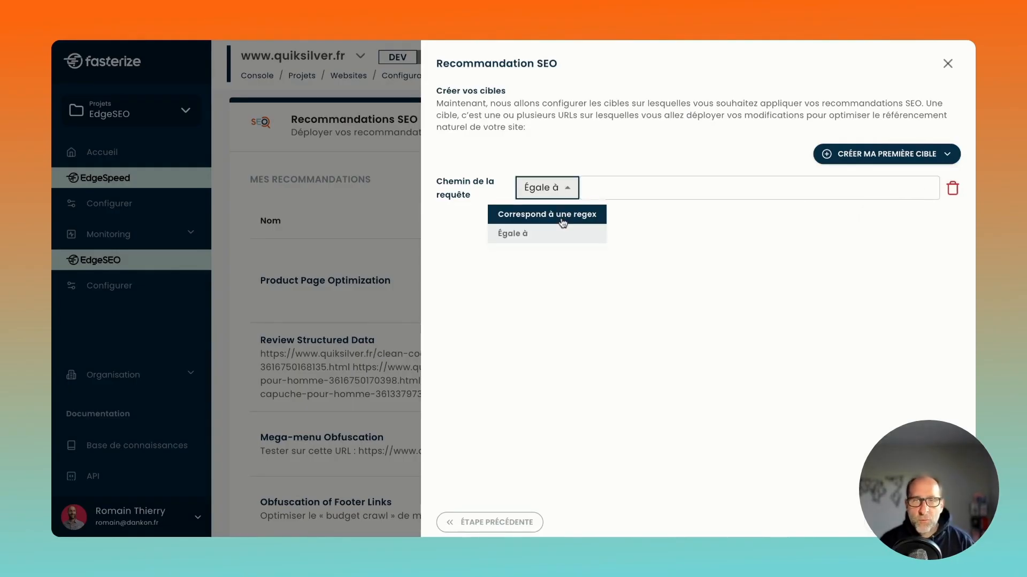
left_click(562, 222)
left_click(669, 191)
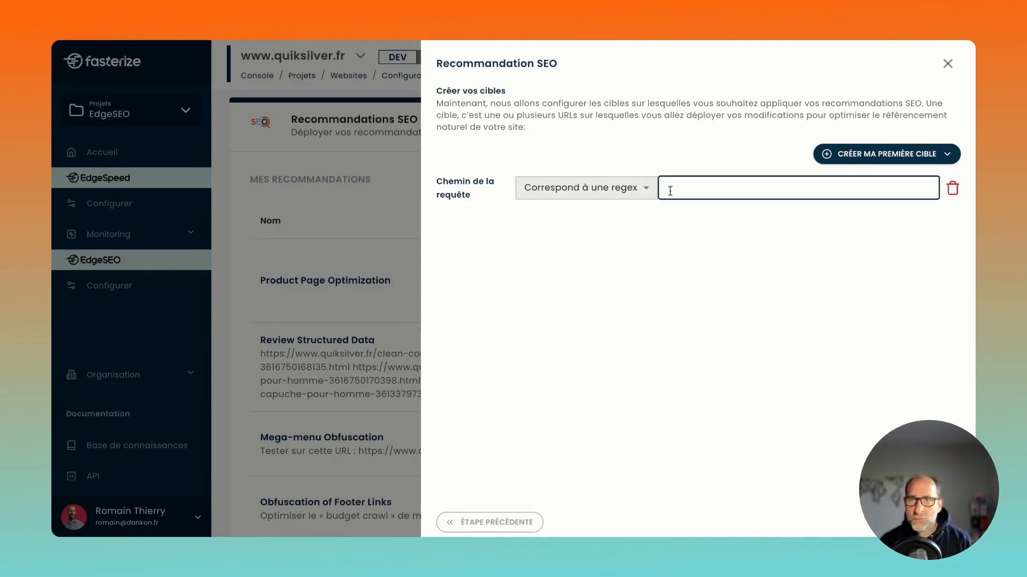
type("([0-9]+)\\.html?$")
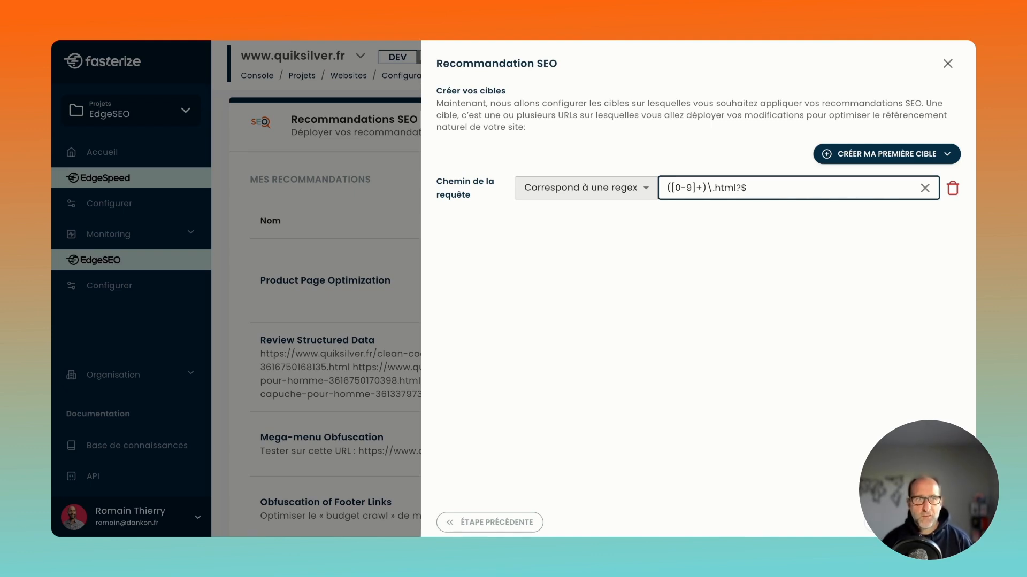
key("Return")
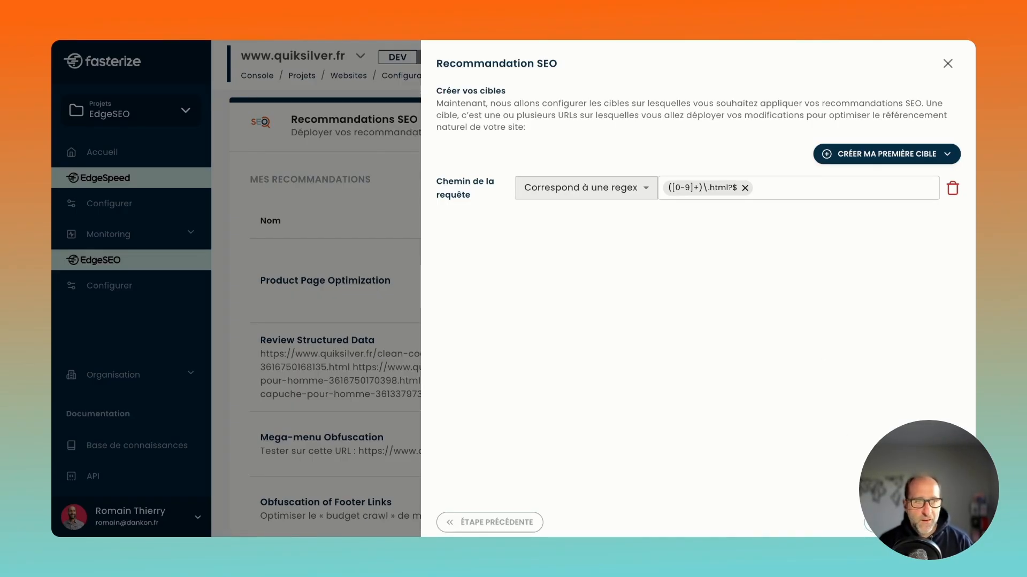
left_click(912, 522)
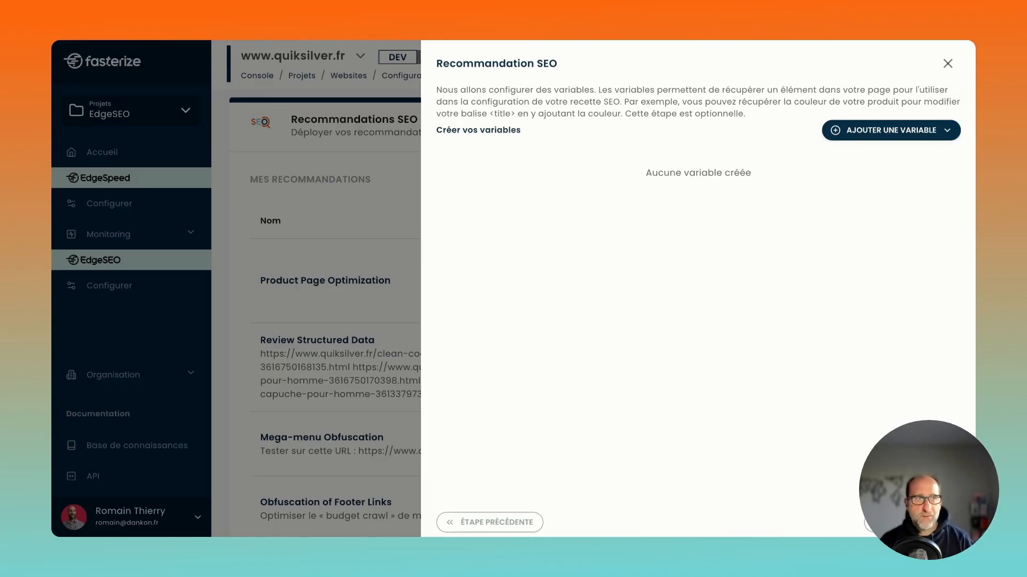
Add a text variable named isBonPlan.
left_click(891, 130)
left_click(853, 156)
left_click(453, 183)
type("isBonPlan")
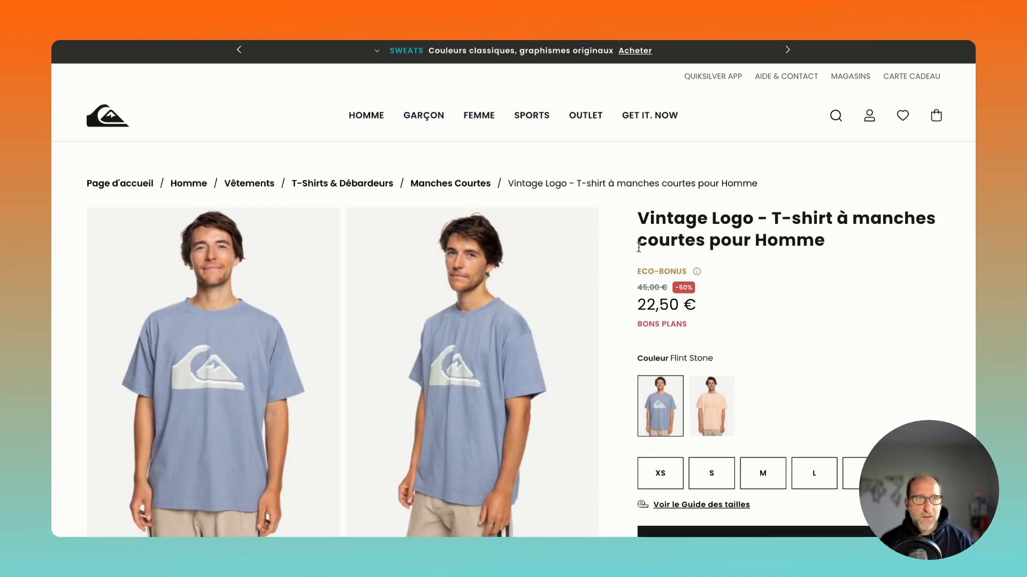
On the Quiksilver product page, inspect the BONS PLANS label and look up div.r-price div.r-promo-callout div.contentasset in its HTML, expanding the matched element.
double_click(649, 325)
right_click(649, 324)
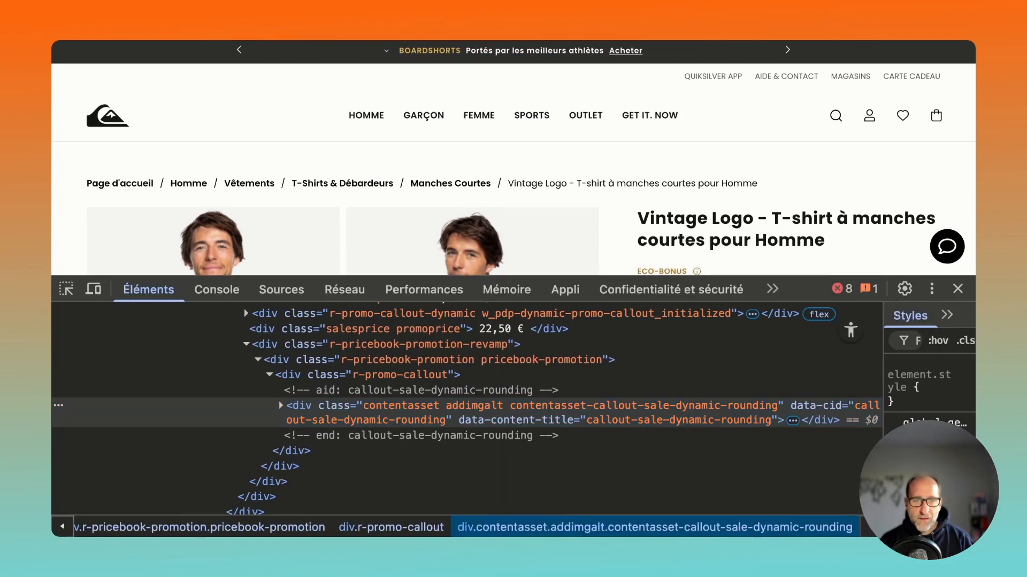
key("ctrl+f")
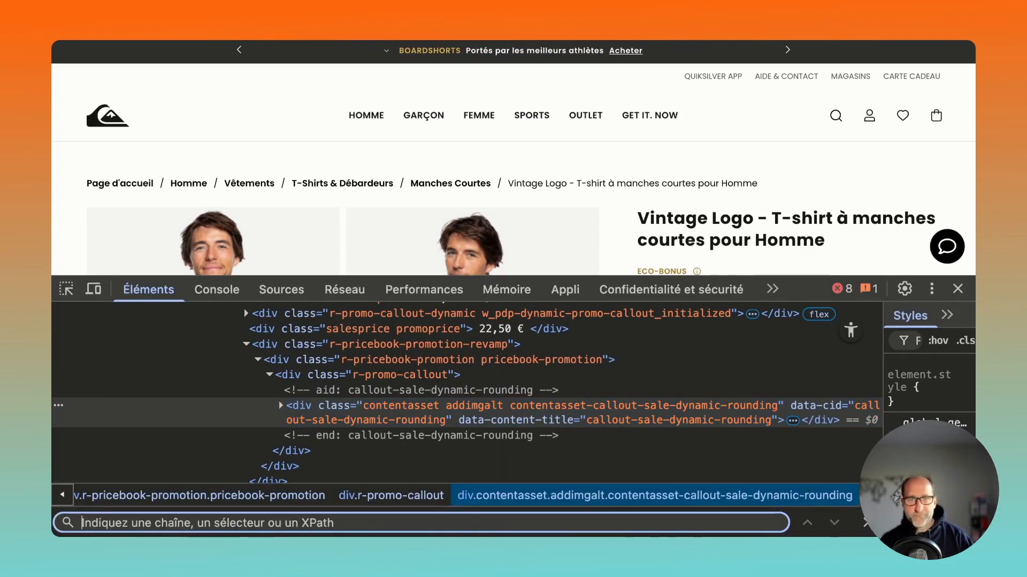
type("div.r-price div.r-promo-callout div.contentasset")
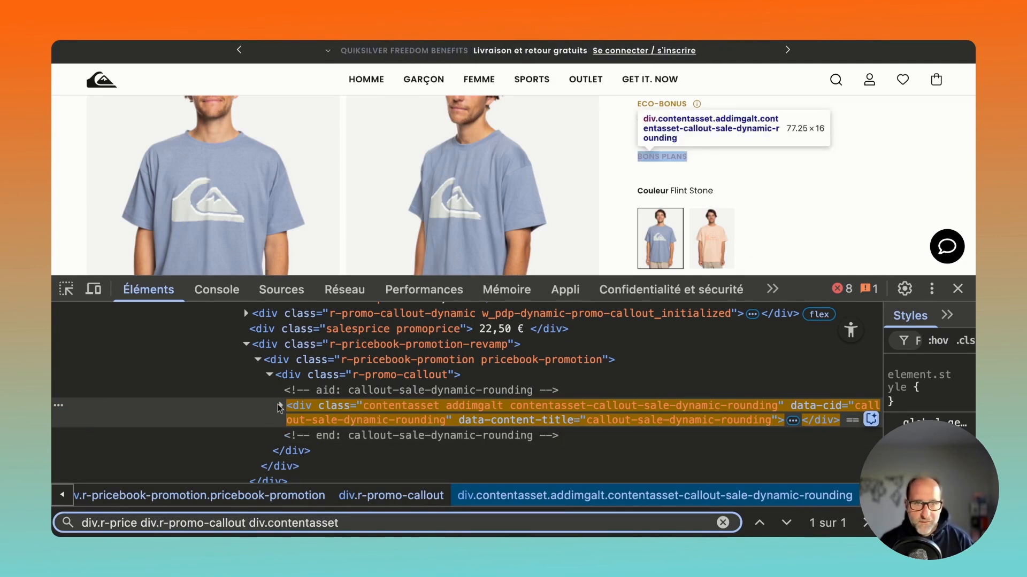
left_click(281, 406)
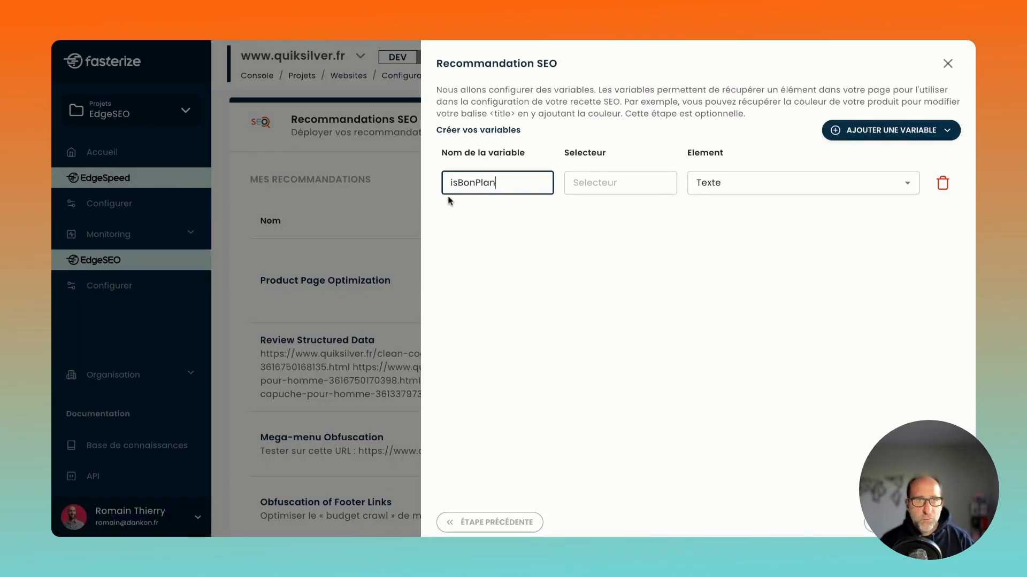
Back in the SEO recommendation, set the isBonPlan variable's selector to div.r-price div.r-promo-callout div.contentasset.
left_click_drag(448, 152, 525, 153)
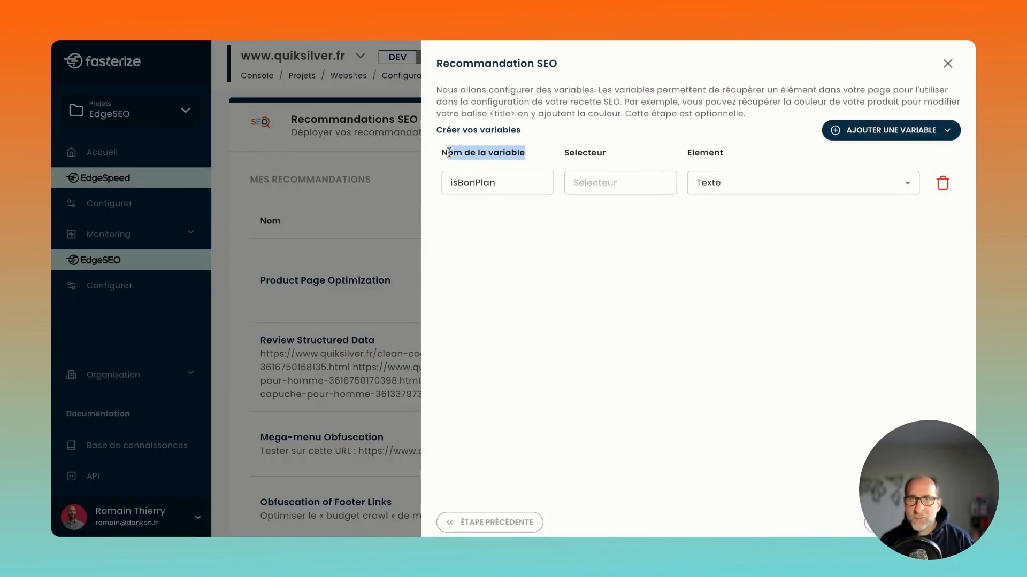
left_click(588, 191)
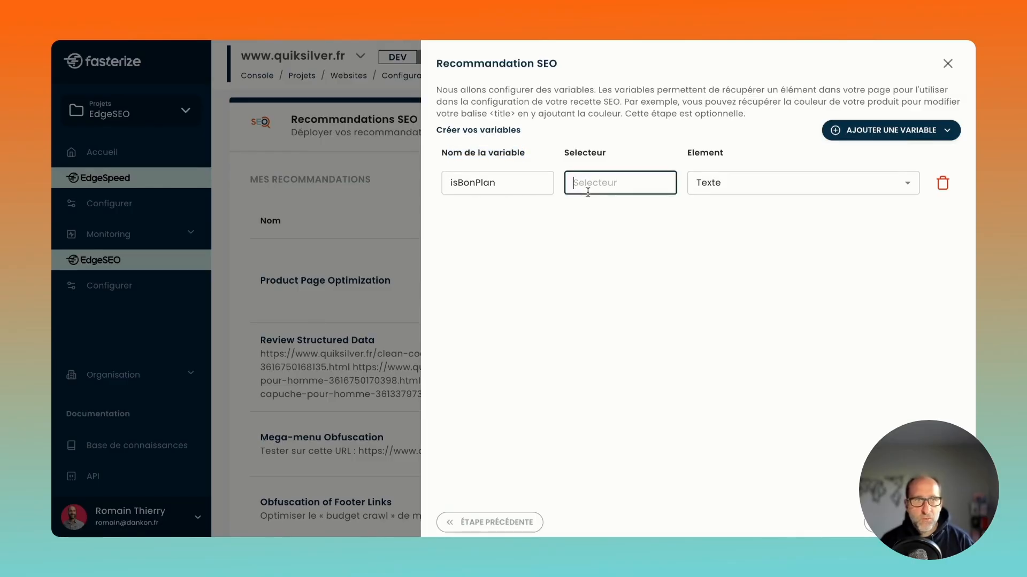
key("ctrl+v")
key("ctrl+a")
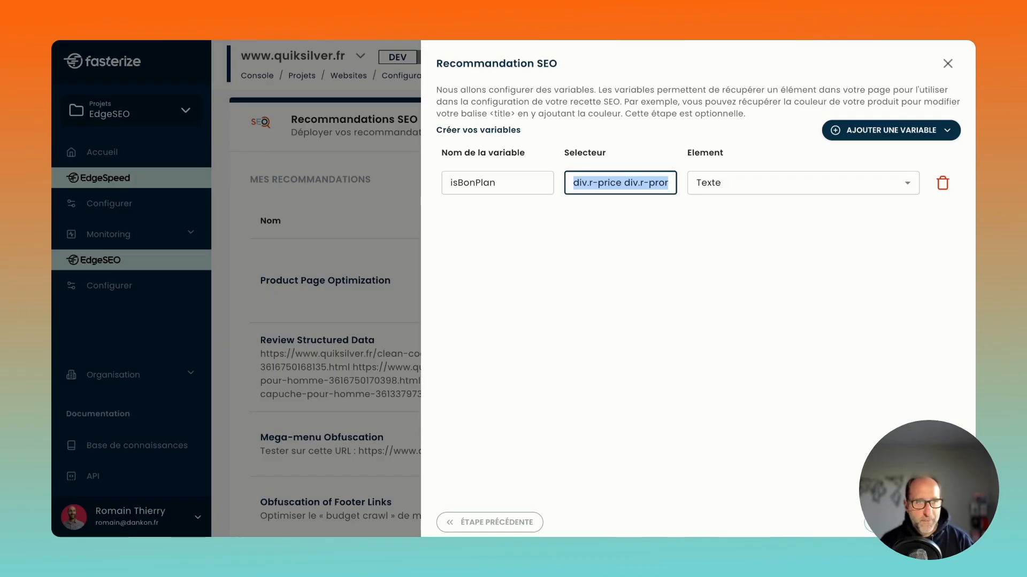
Add a second text variable named title with the selector title.
left_click(900, 133)
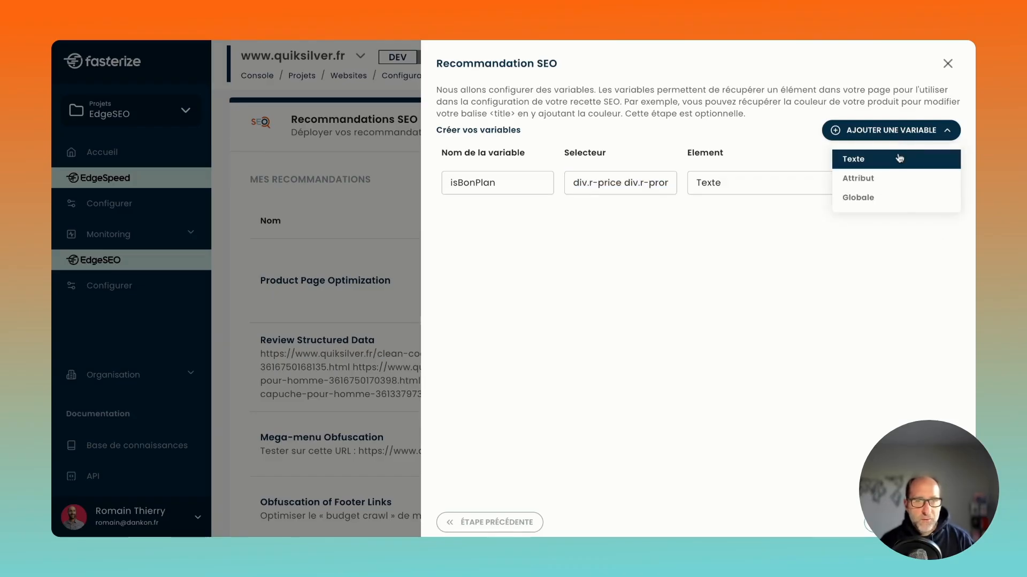
left_click(900, 159)
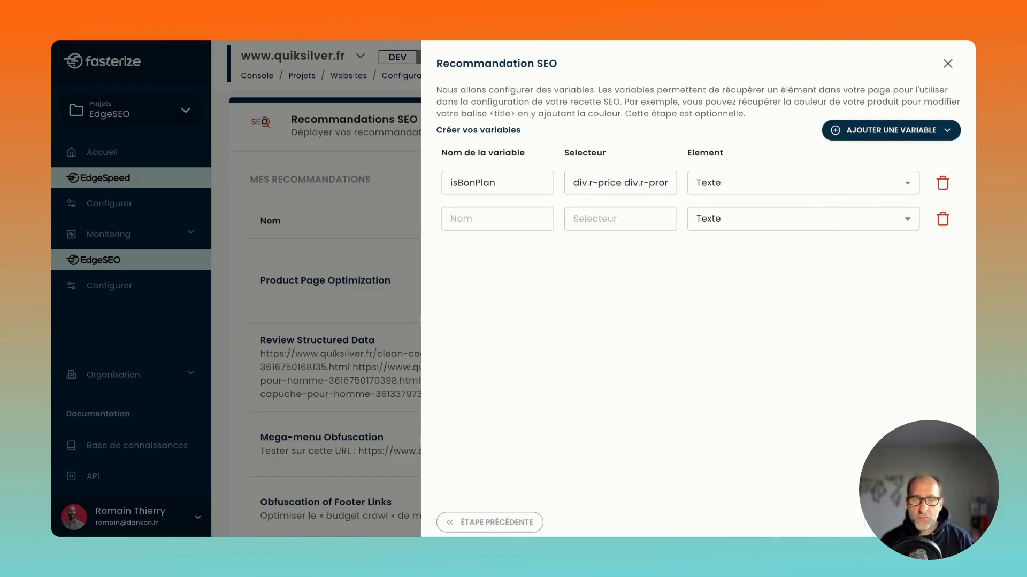
left_click(488, 218)
type("title")
left_click(594, 215)
type("title")
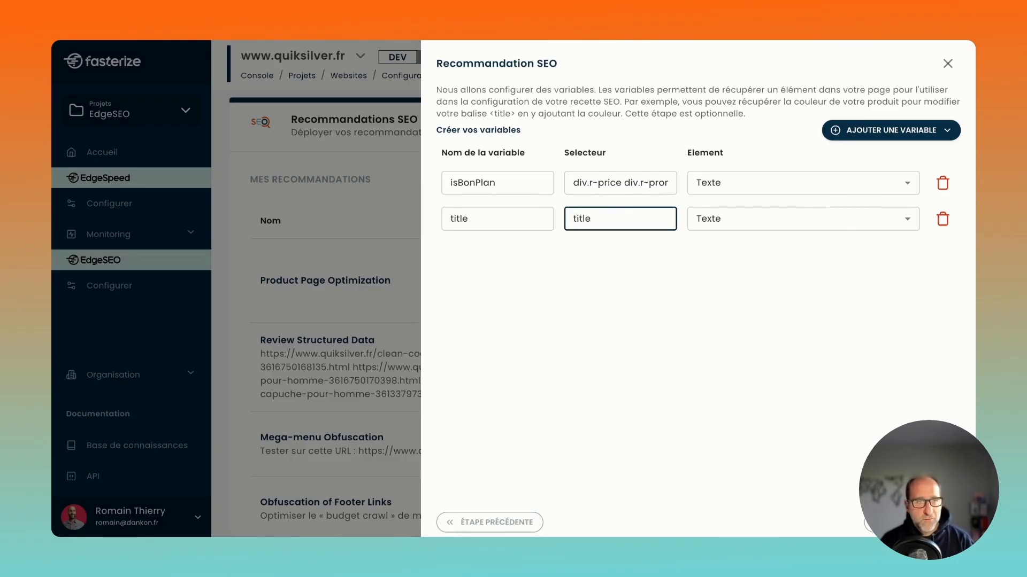
Add a third text variable named NomProduit with the selector h1#r-productname.
left_click(891, 130)
left_click(886, 157)
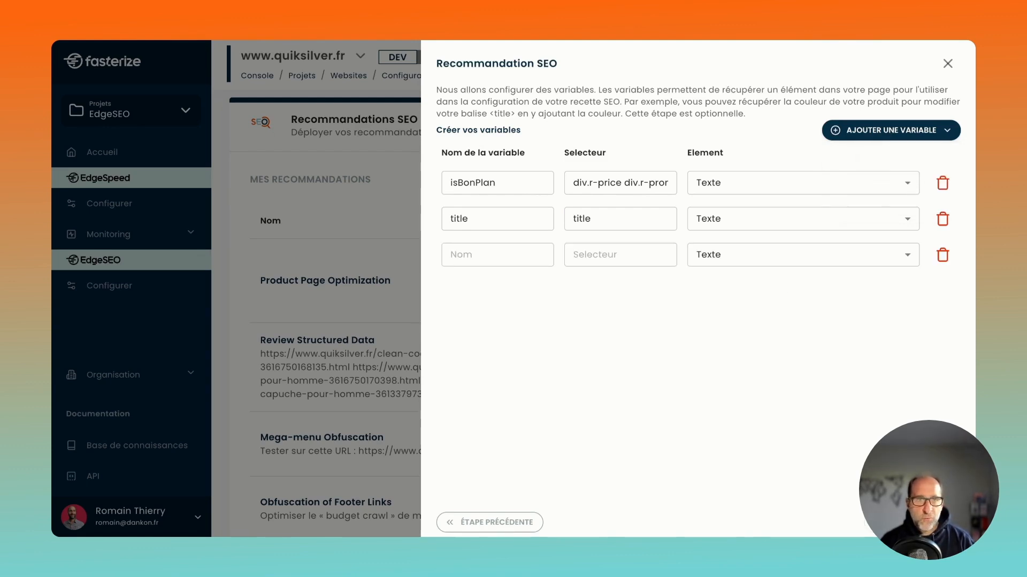
left_click(497, 255)
type("NomProduit")
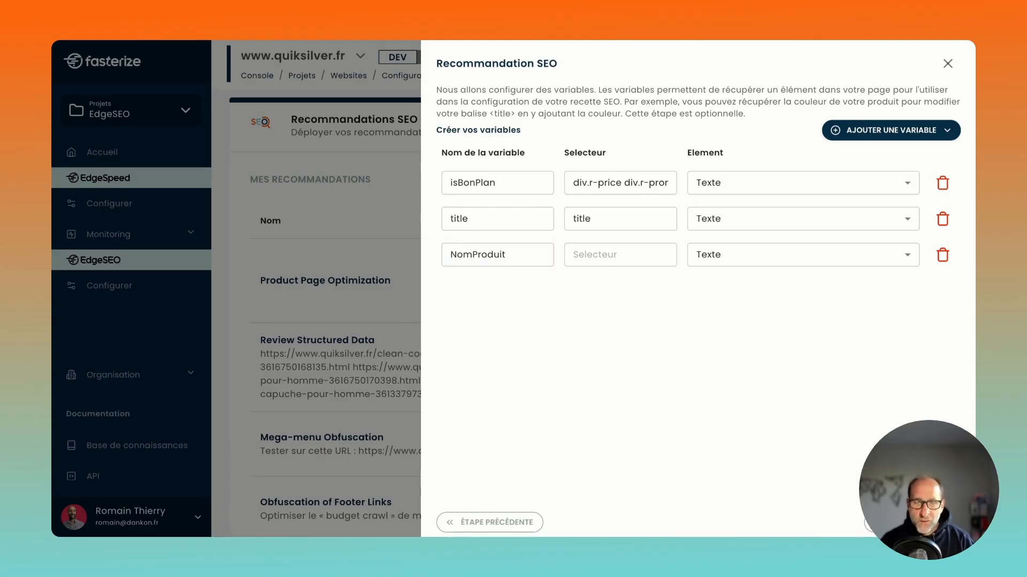
key("super+Tab")
key("Tab")
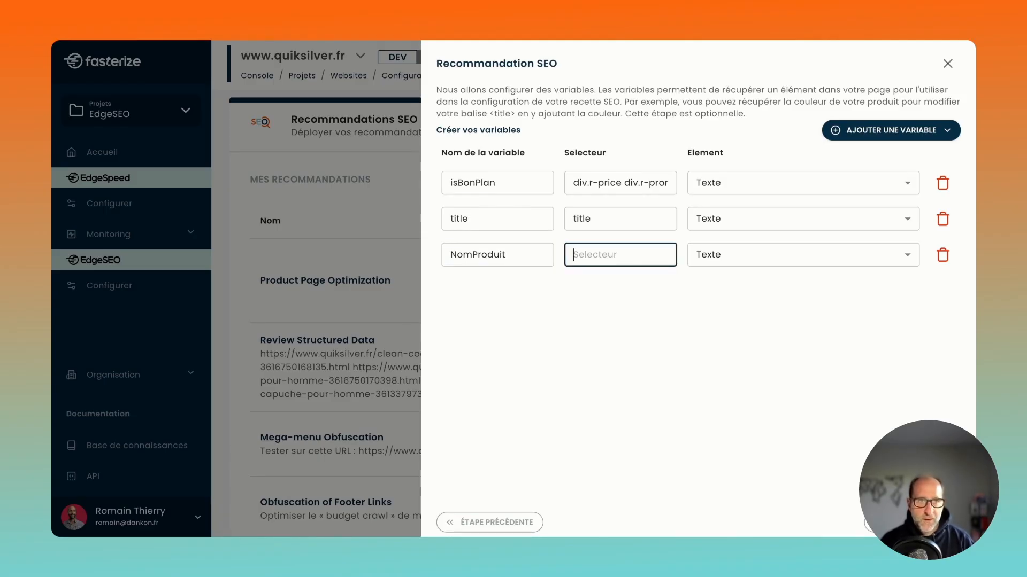
type("h1#r-productname")
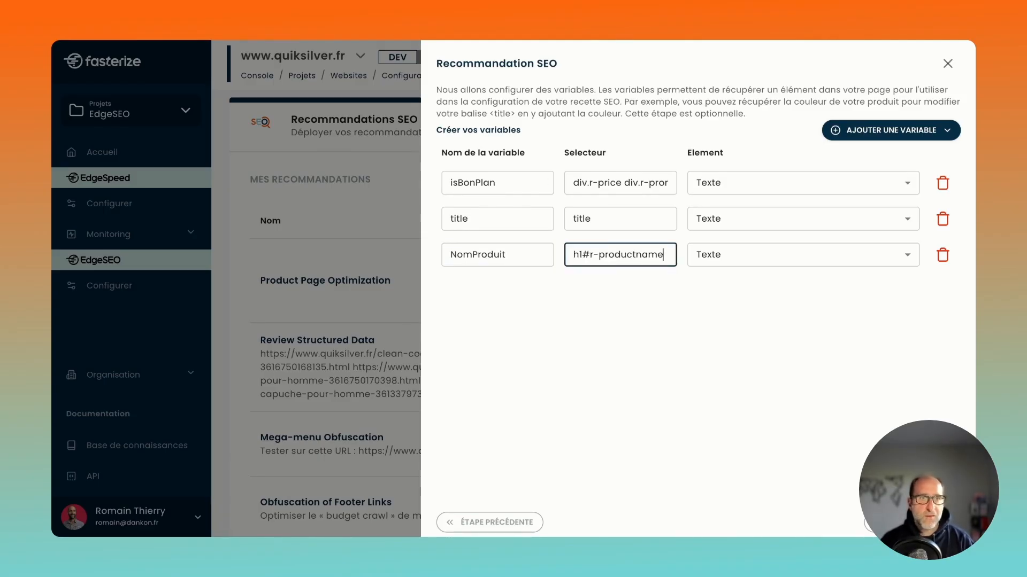
Look up the selector h1#r-productname in the Quiksilver product page's HTML to check which element it targets.
key("ctrl+Tab")
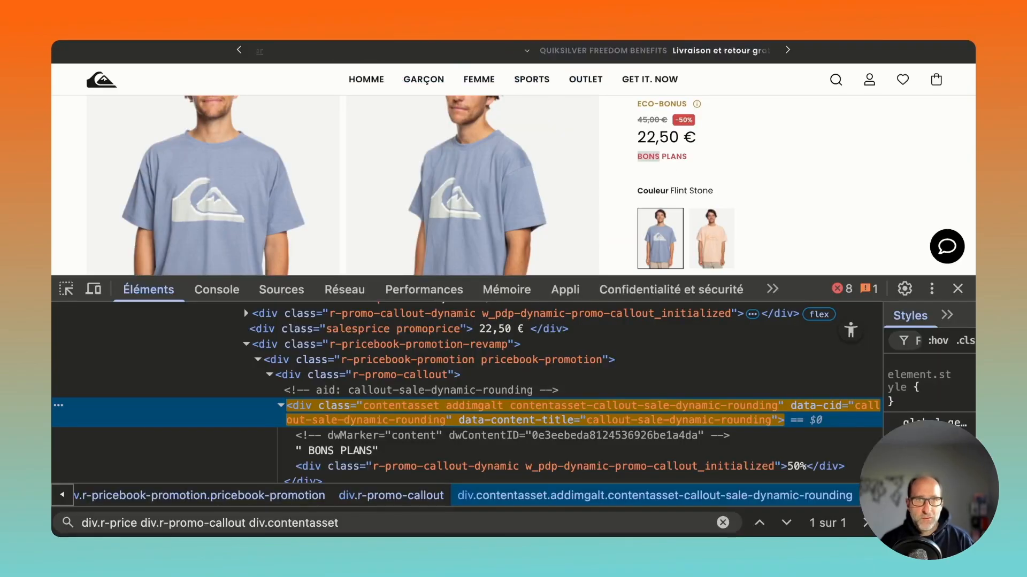
left_click(692, 380)
key("super+f")
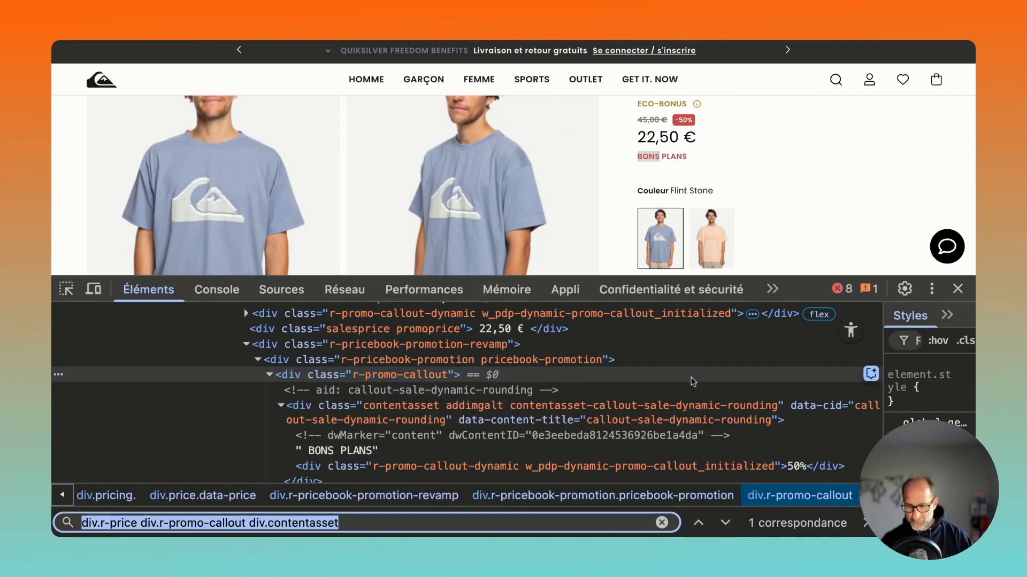
type("h1#r-productname")
scroll(359, 366, "up", 2)
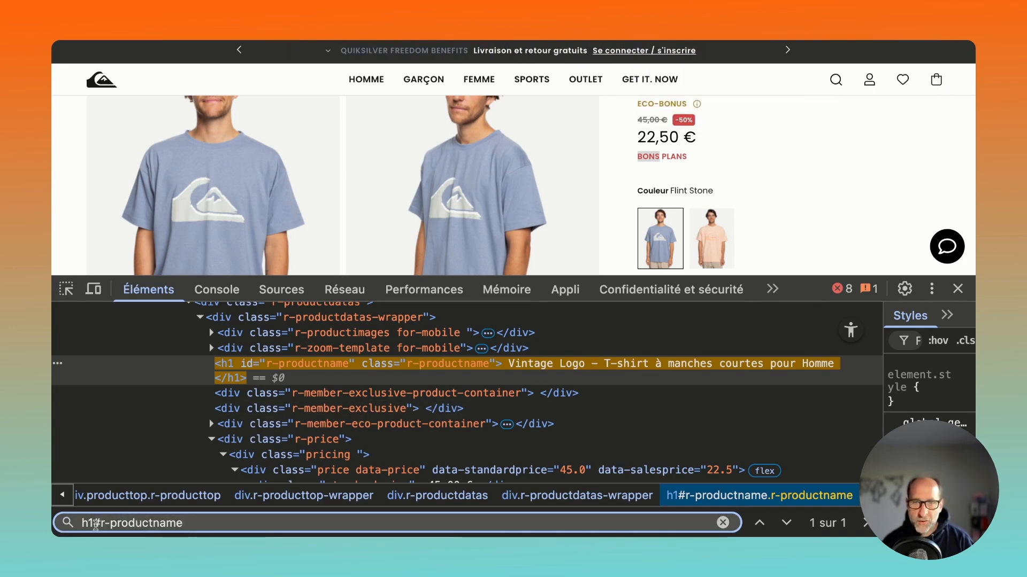
left_click(539, 364)
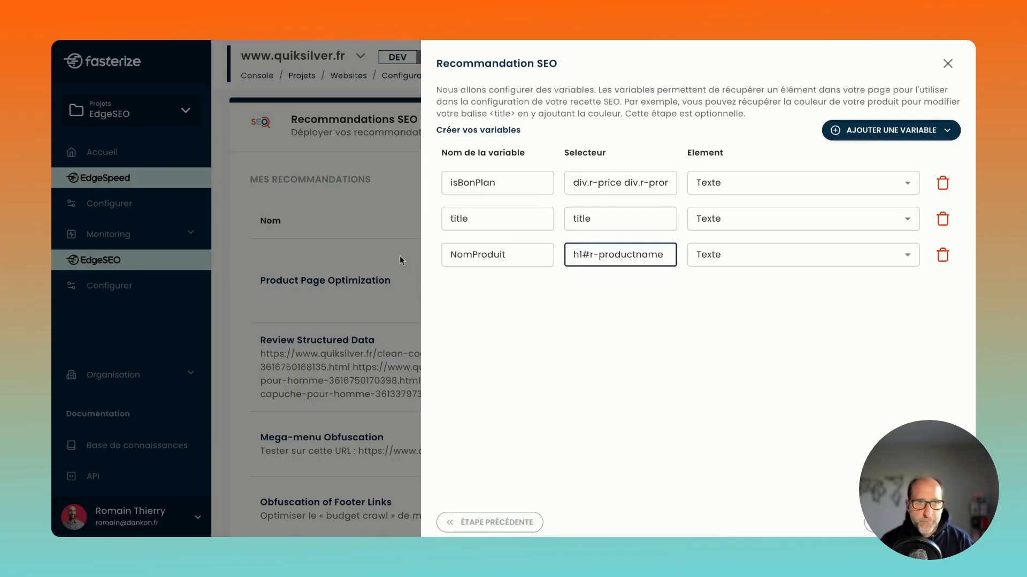
Back in the SEO recommendation, add a text variable named PrixProduit with the selector div.salesprice, checking the price on the product page.
left_click(912, 522)
left_click(890, 130)
left_click(851, 158)
left_click(489, 290)
type("PrixProduit")
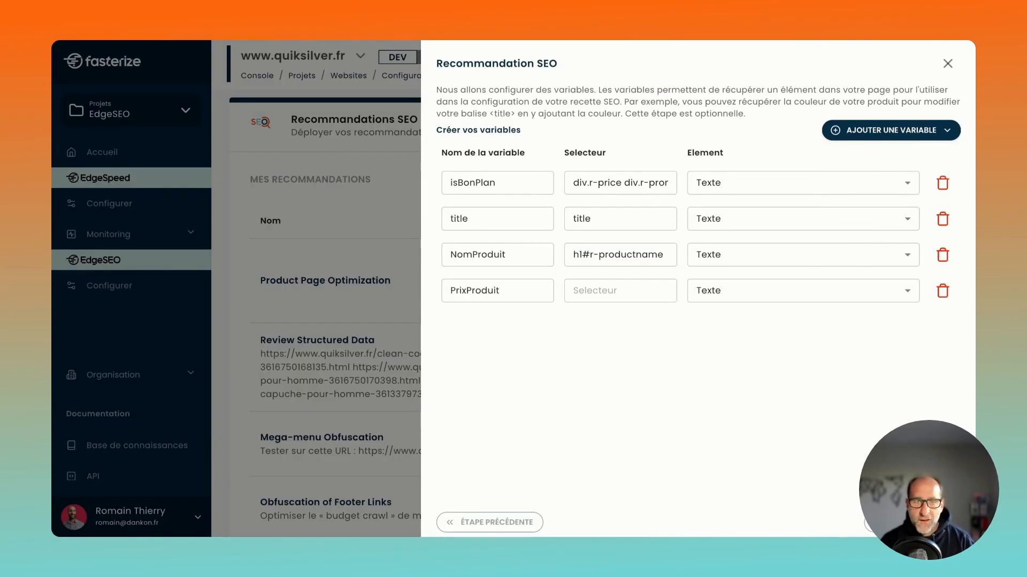
key("Tab")
type("div.salesprice")
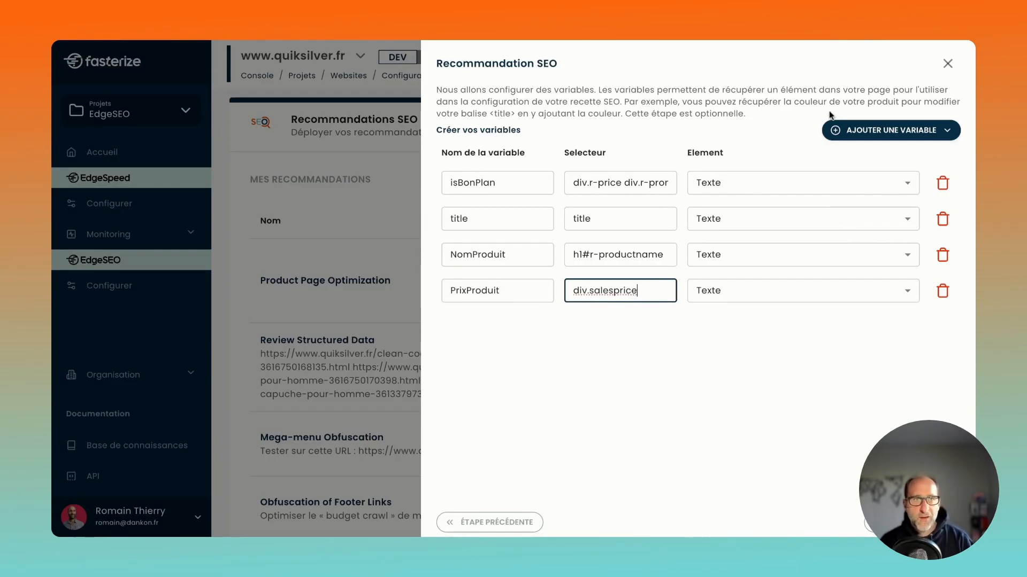
left_click(748, 38)
left_click_drag(638, 136, 697, 138)
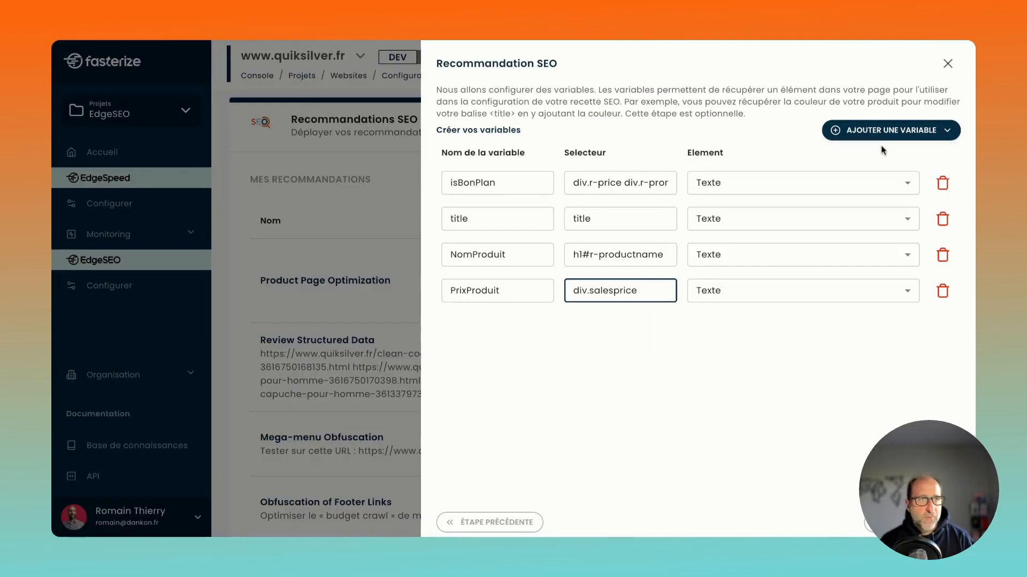
Add a global variable named Brand with the value Quiksilver.
left_click(884, 133)
left_click(871, 198)
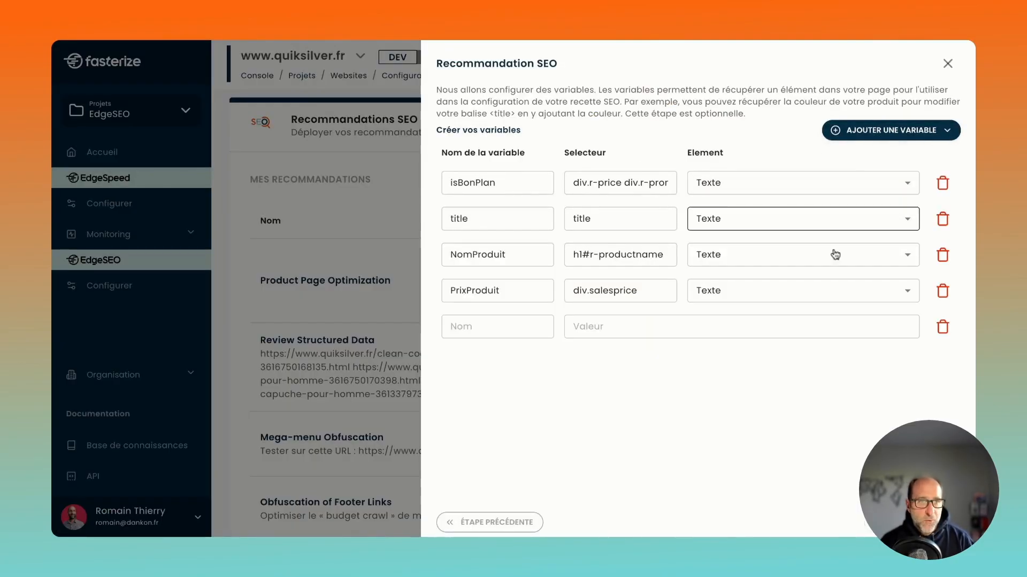
left_click(522, 332)
type("Brand")
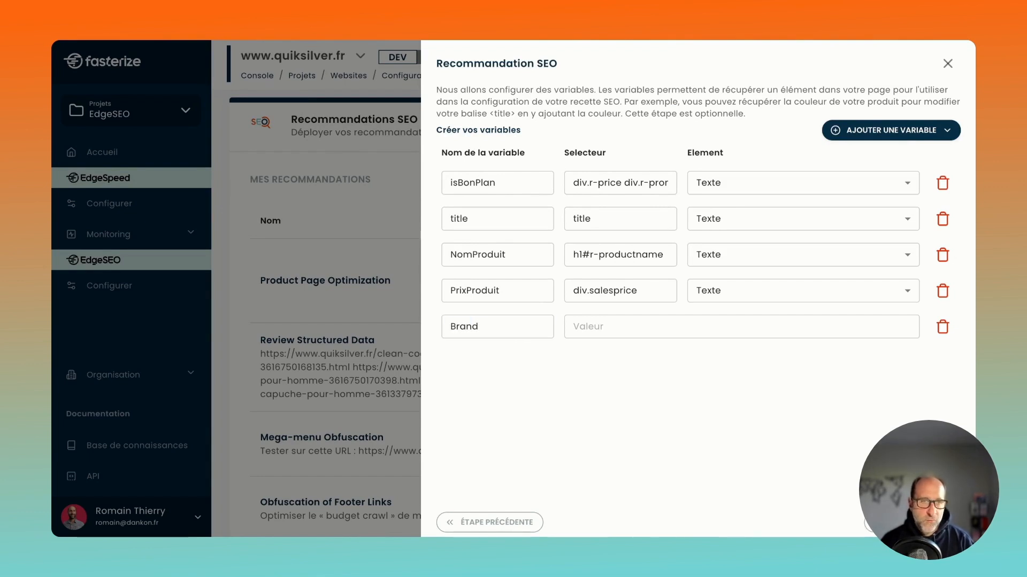
left_click(605, 331)
type("Quiksilver")
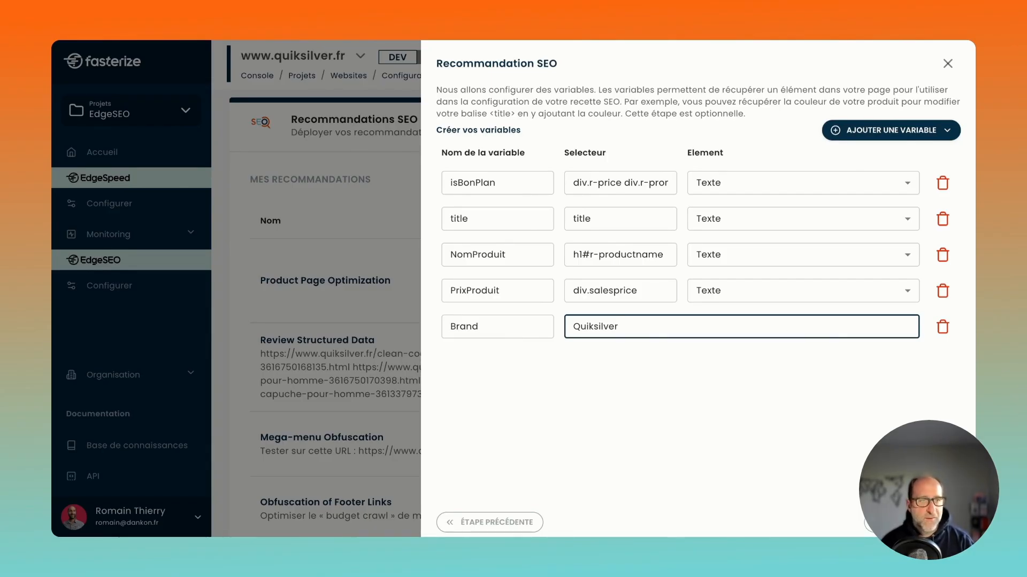
Continue to the Balise <Title> configuration and insert the ifelse function into the title tag content.
left_click(912, 523)
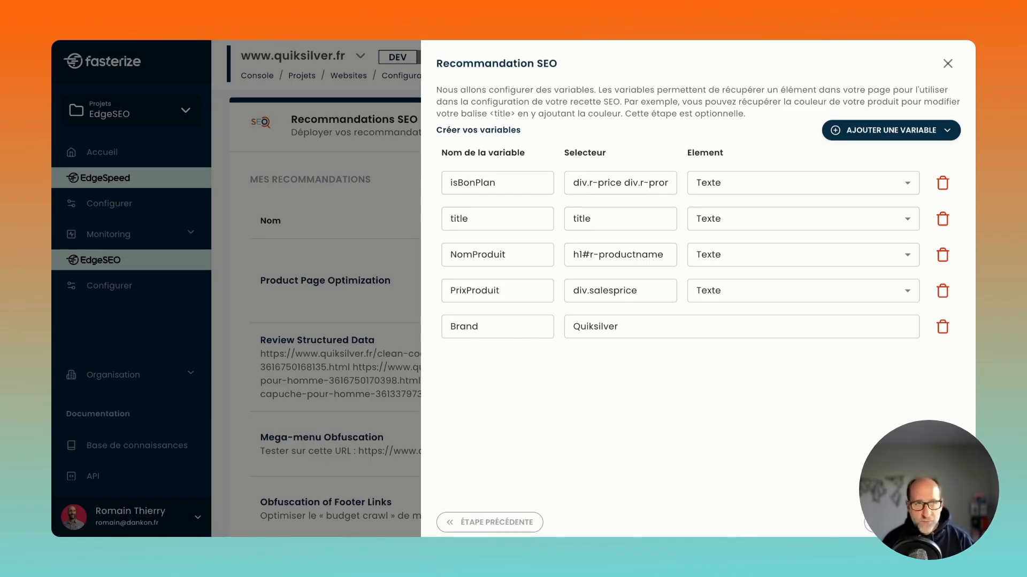
left_click(912, 522)
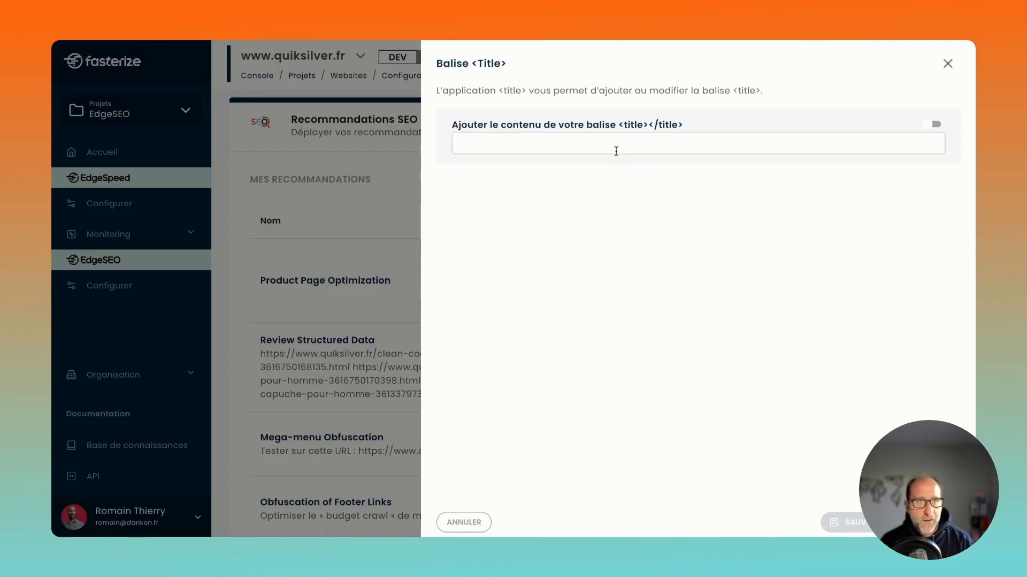
left_click(608, 149)
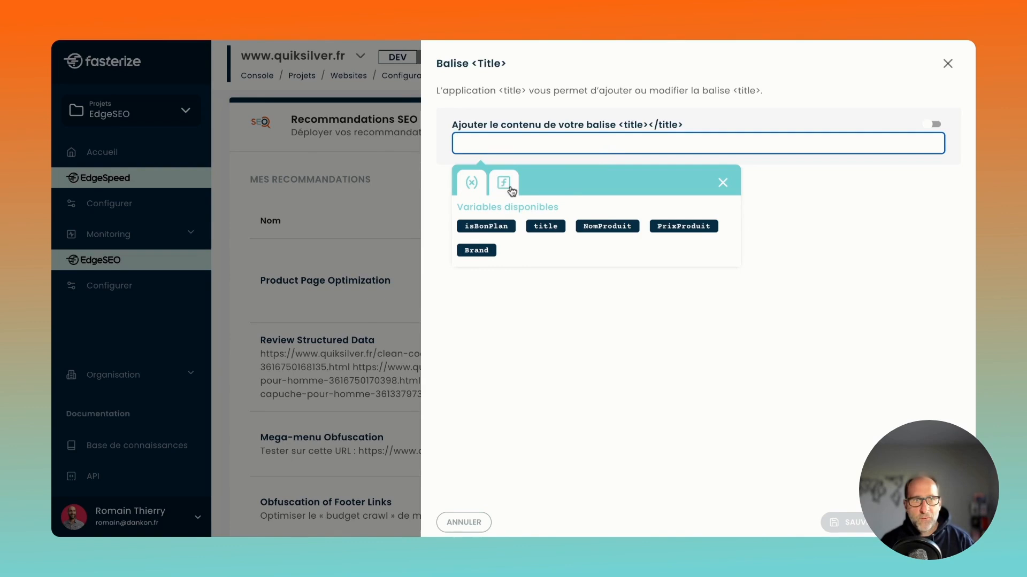
left_click(510, 190)
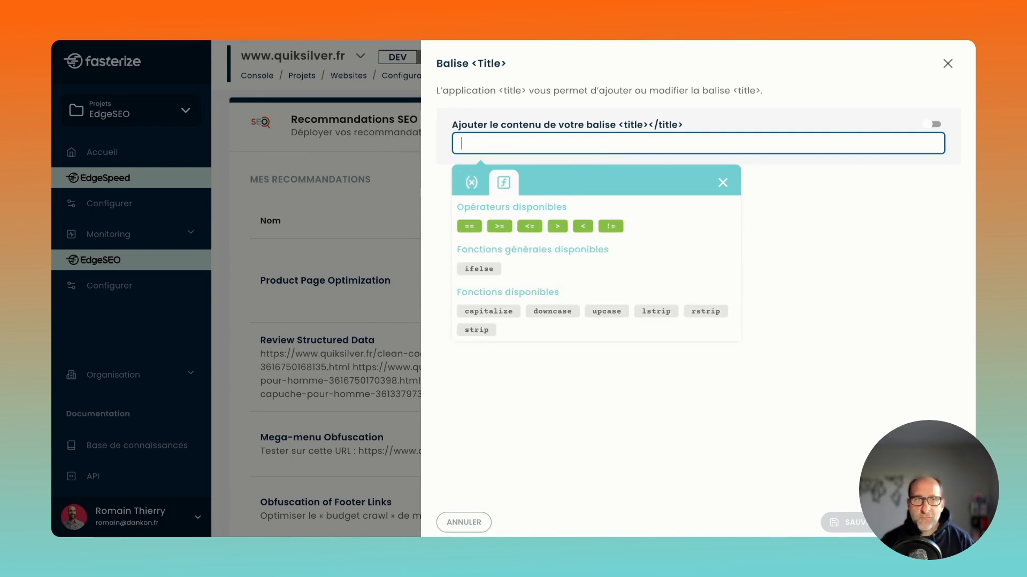
mouse_move(486, 269)
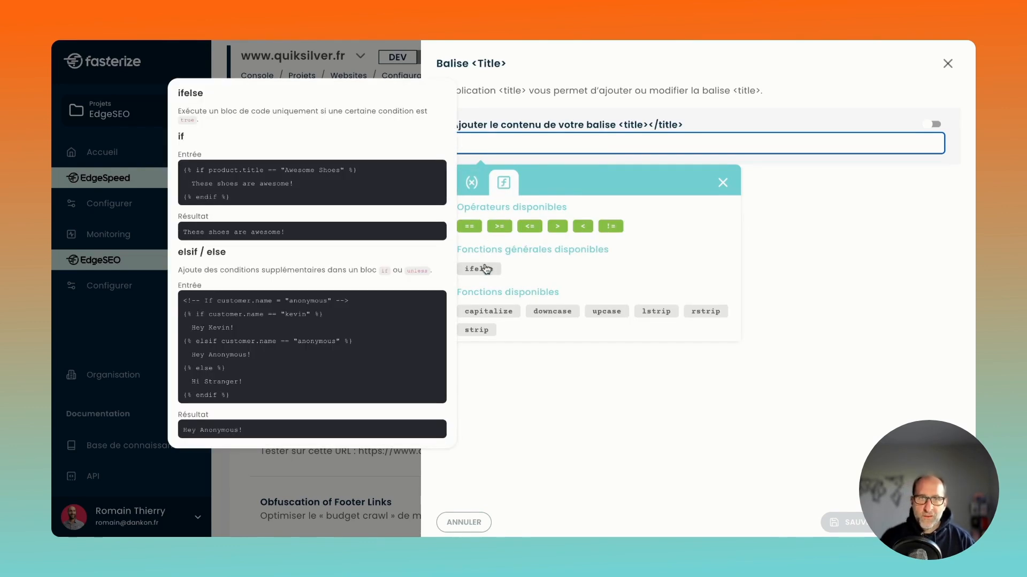
left_click(486, 269)
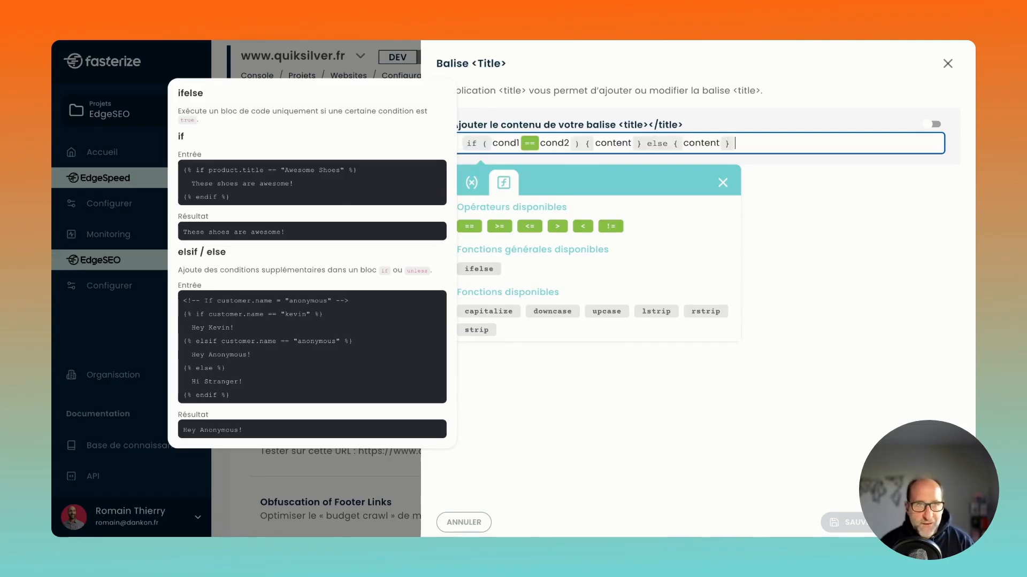
Replace the placeholder condition cond1 == cond2 in the title's if/else block with the isBonPlan variable.
left_click(861, 253)
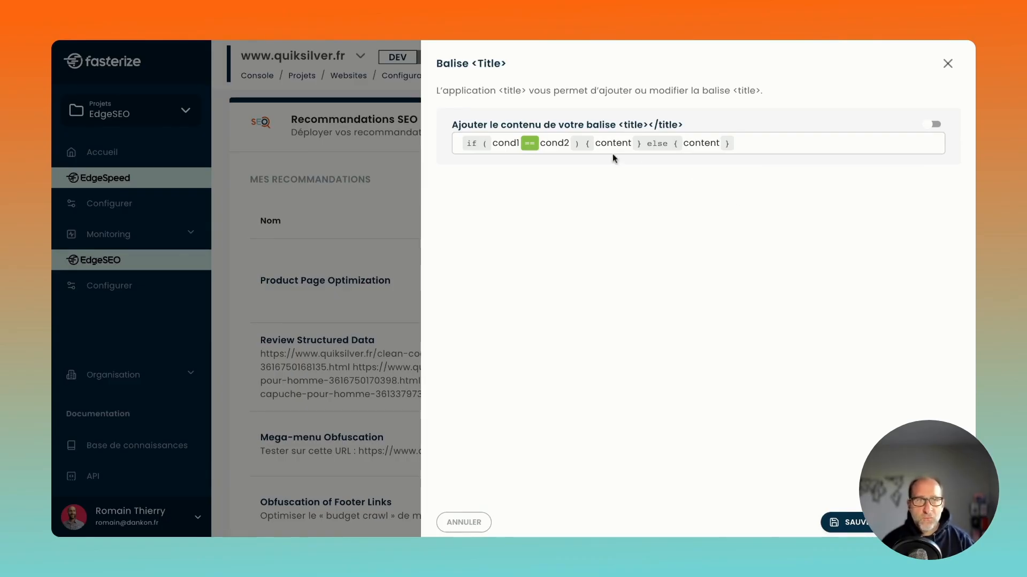
left_click(569, 143)
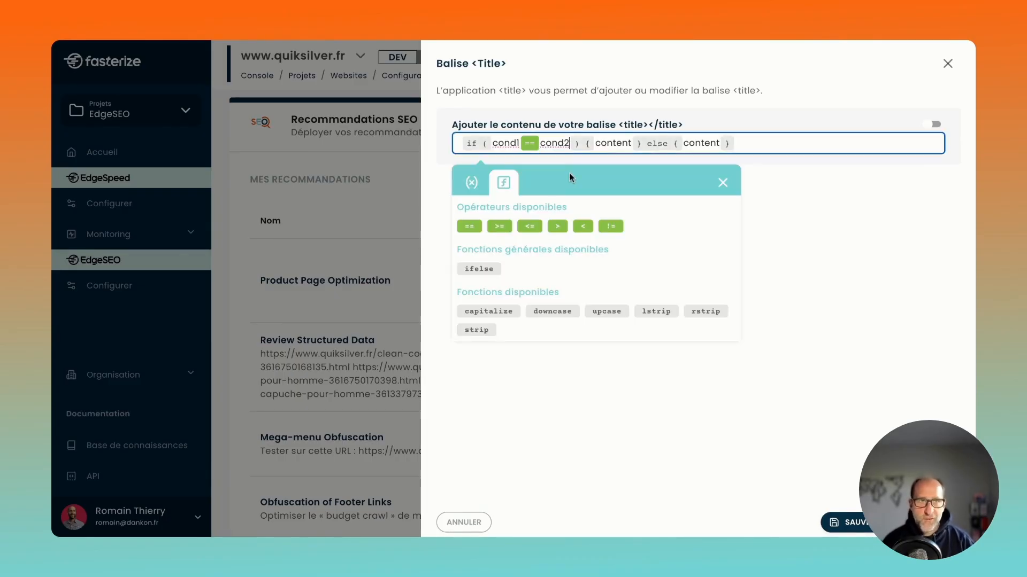
key("BackSpace")
key("BackSpace")
key("BackSpace")
key("BackSpace")
key("BackSpace")
key("BackSpace")
key("BackSpace")
key("BackSpace")
key("BackSpace")
key("BackSpace")
key("BackSpace")
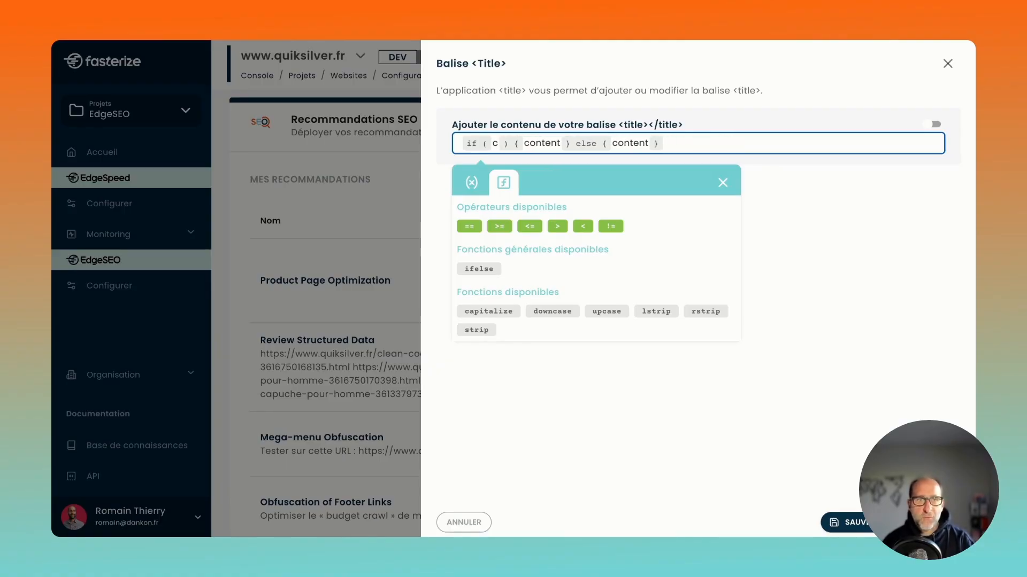
left_click(471, 182)
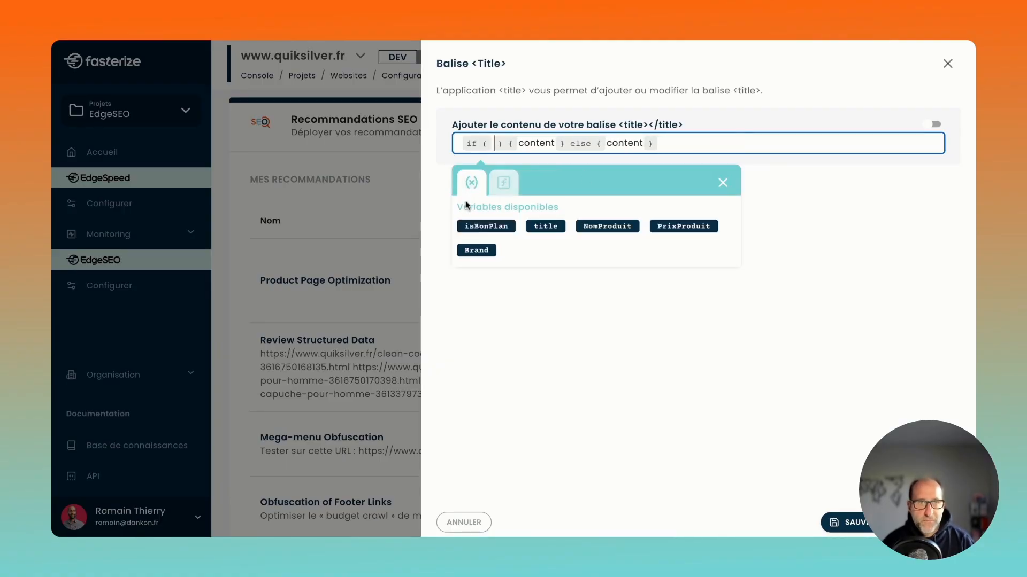
left_click(474, 227)
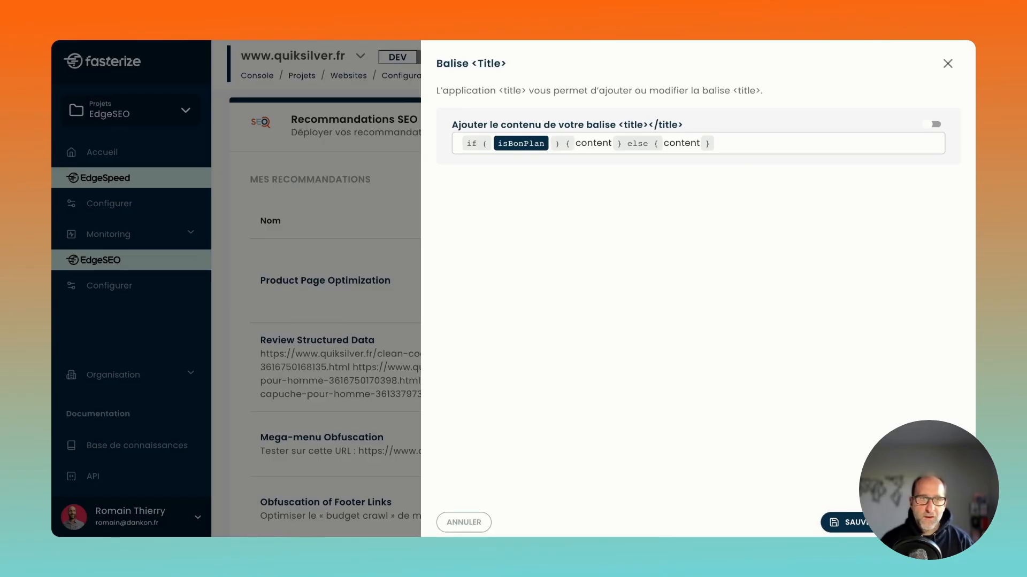
Set the if branch's content to "😍 Promo - NomProduit à PrixProduit - Brand", using the three page variables within the text.
double_click(594, 143)
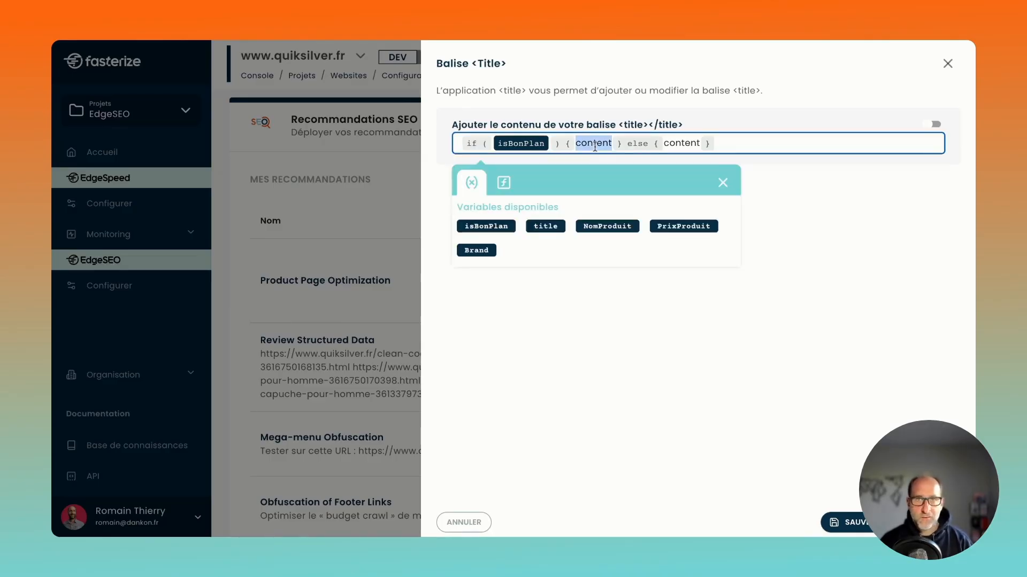
type("😍 Promo")
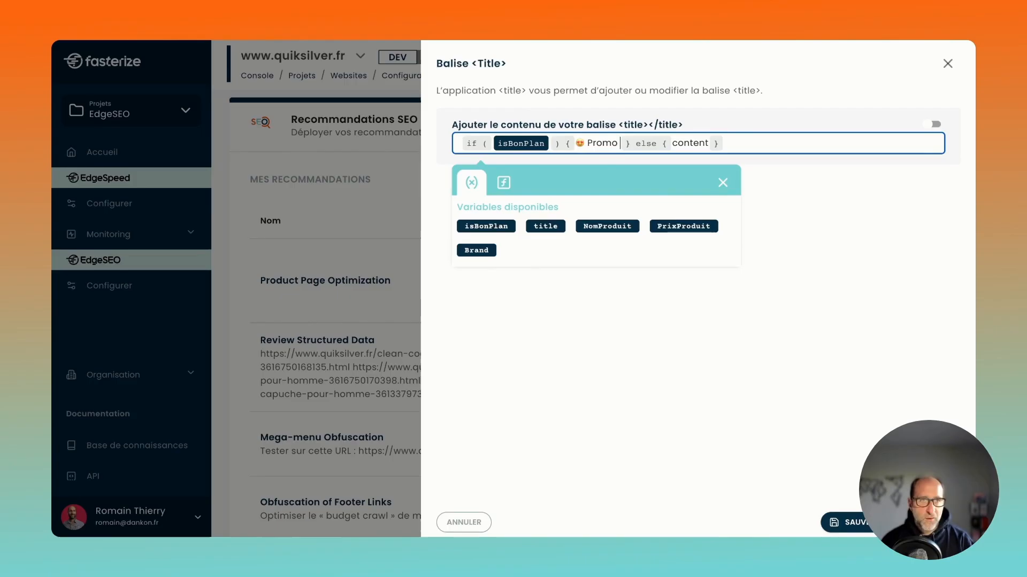
type("-")
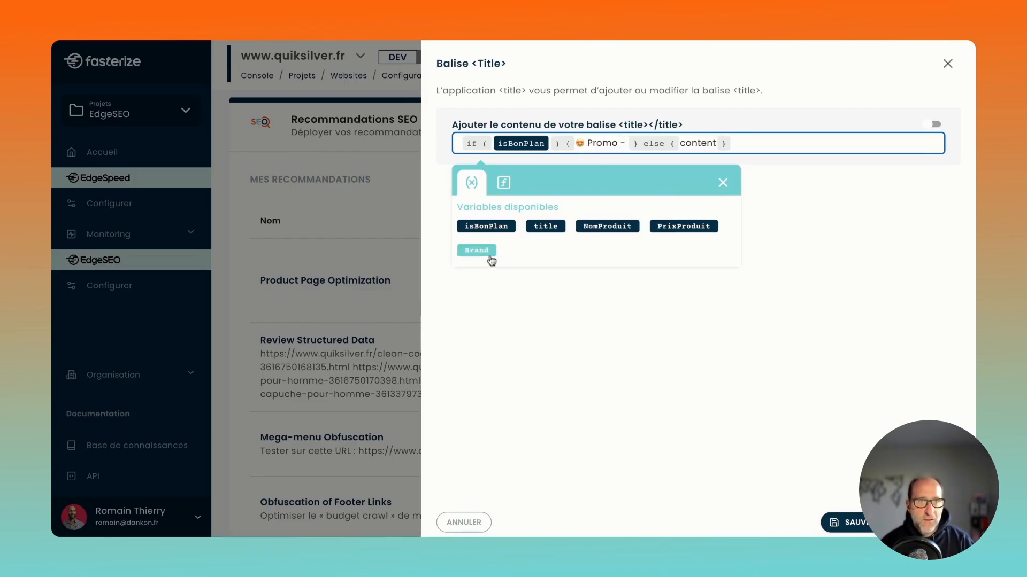
left_click(586, 236)
type("à")
left_click(671, 233)
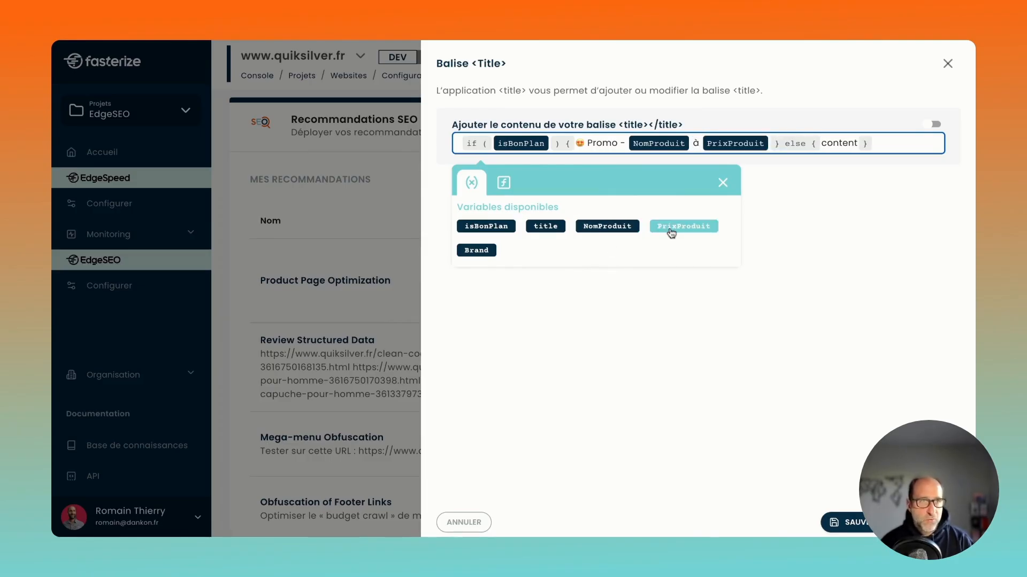
type("-")
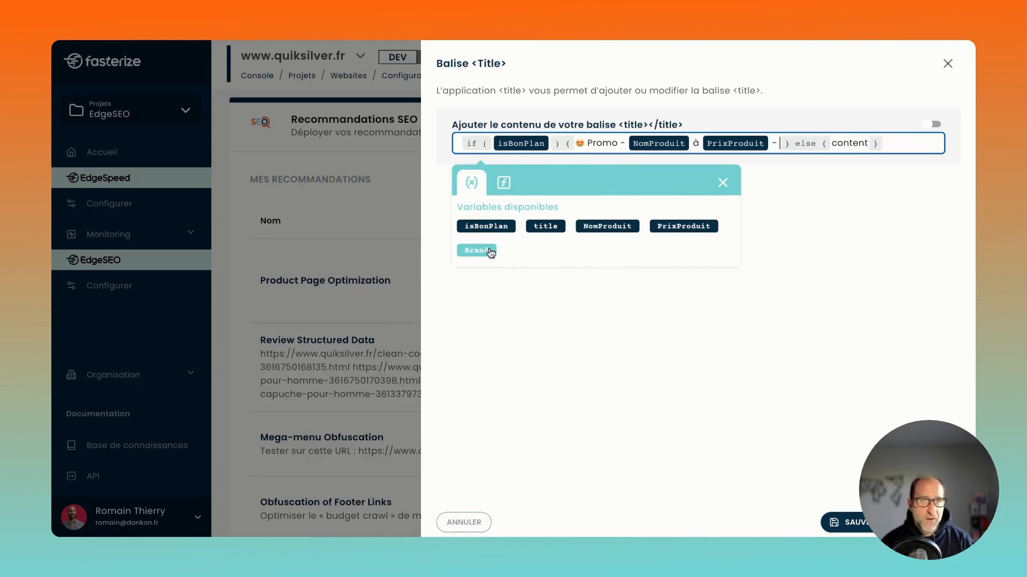
left_click(489, 252)
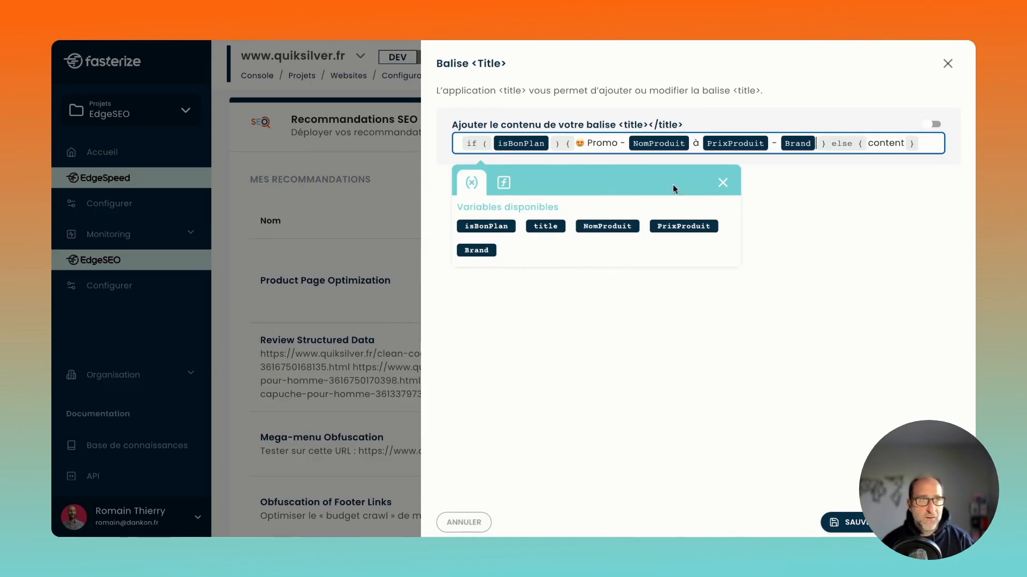
Replace the else branch's placeholder content with the title variable and save the title tag configuration.
double_click(876, 143)
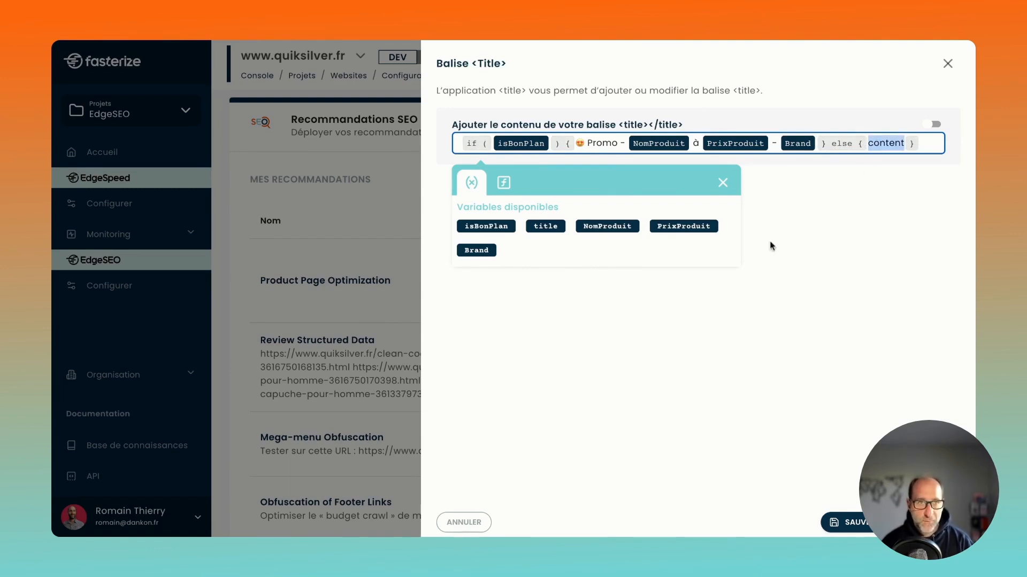
left_click(544, 227)
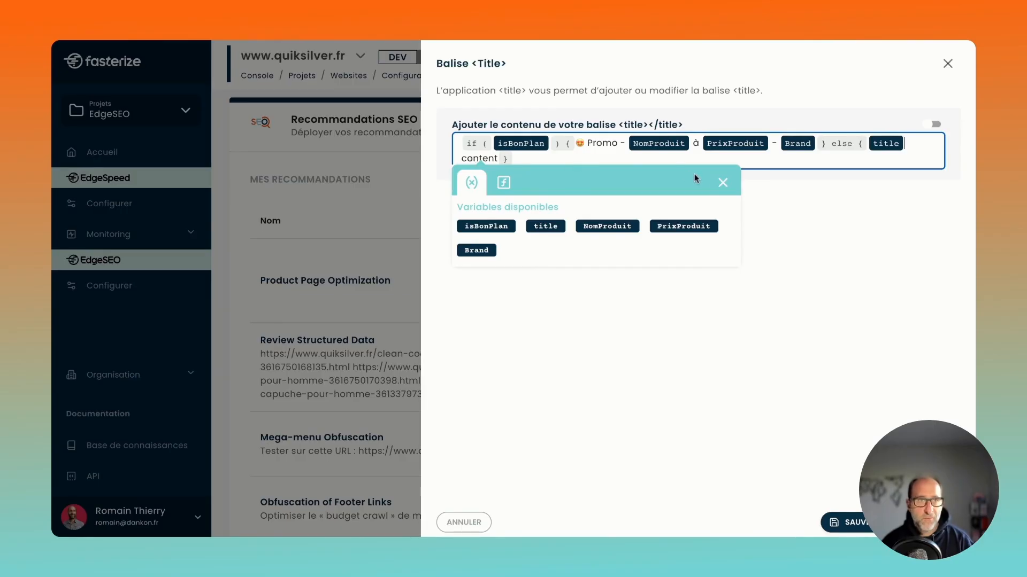
left_click(722, 182)
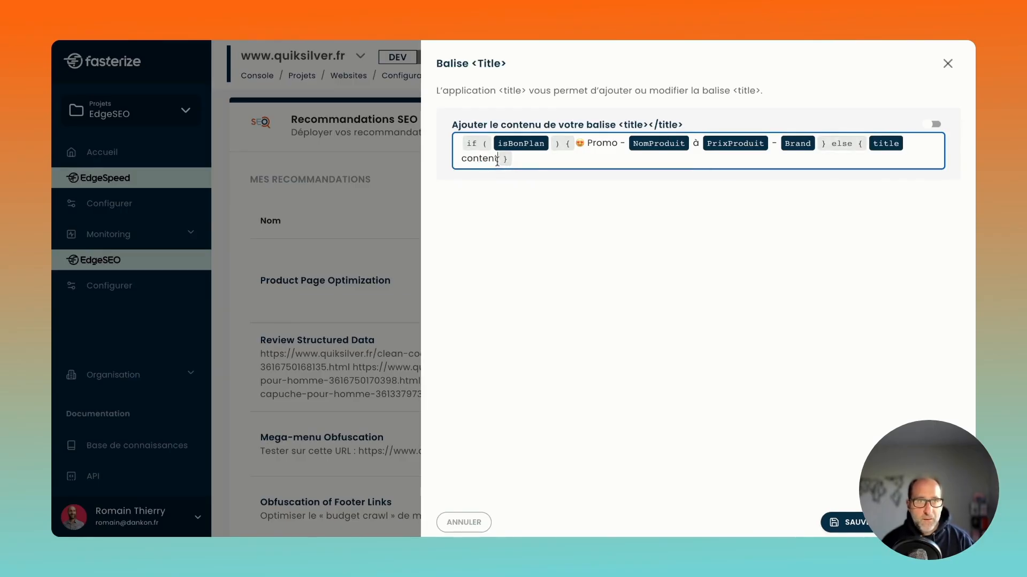
key("BackSpace")
key("BackSpace")
key("BackSpace")
key("BackSpace")
key("BackSpace")
key("BackSpace")
key("BackSpace")
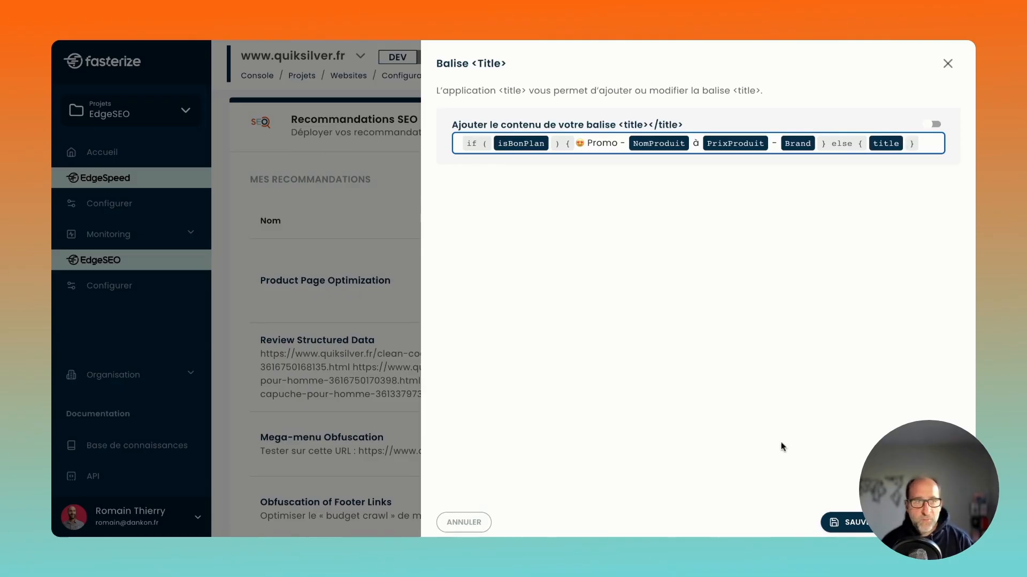
left_click(856, 523)
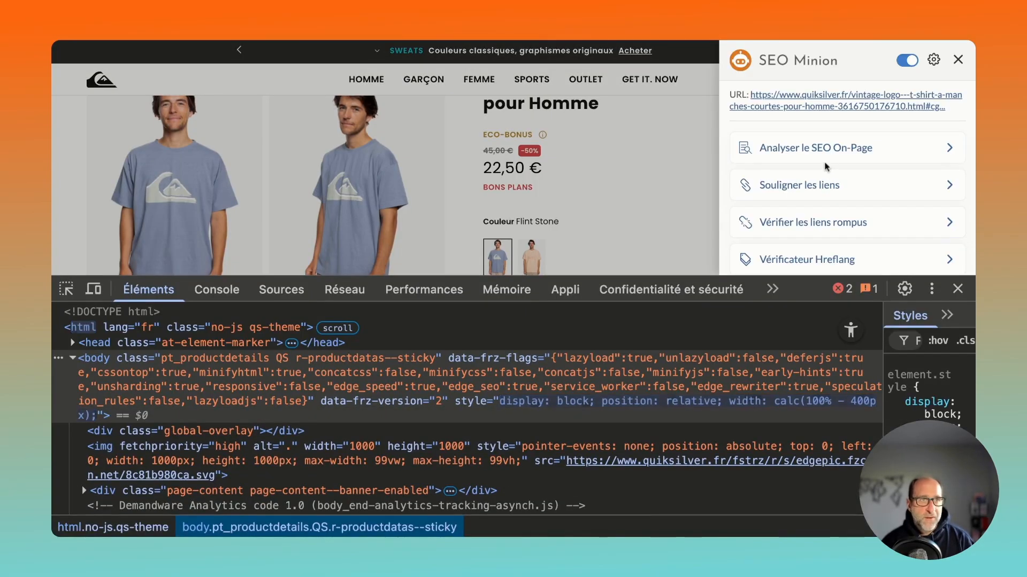
Run SEO Minion's on-page analysis on the discounted T-shirt page, close the developer tools, and compare the title's promo text and price with the page.
left_click(826, 158)
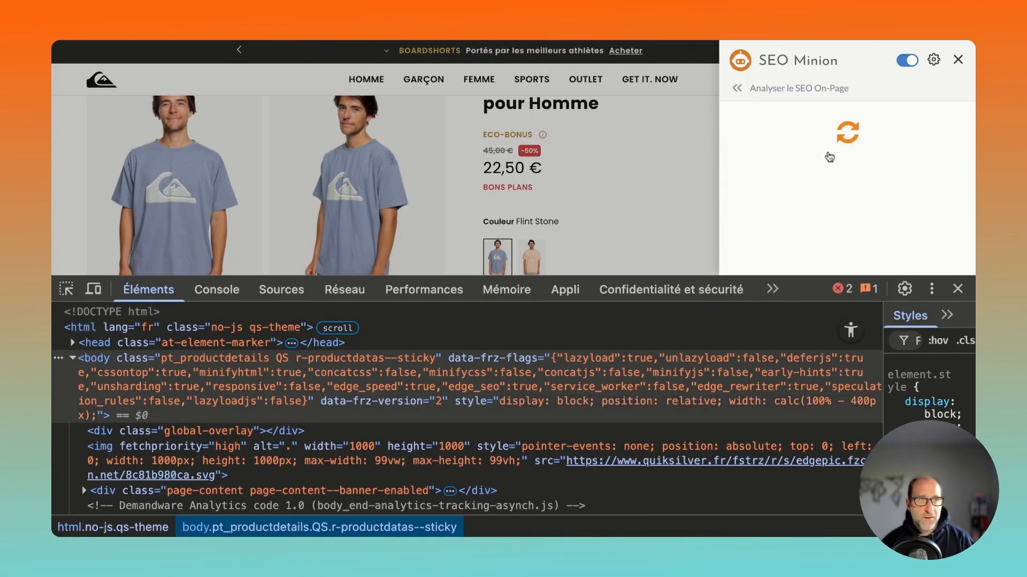
left_click(957, 289)
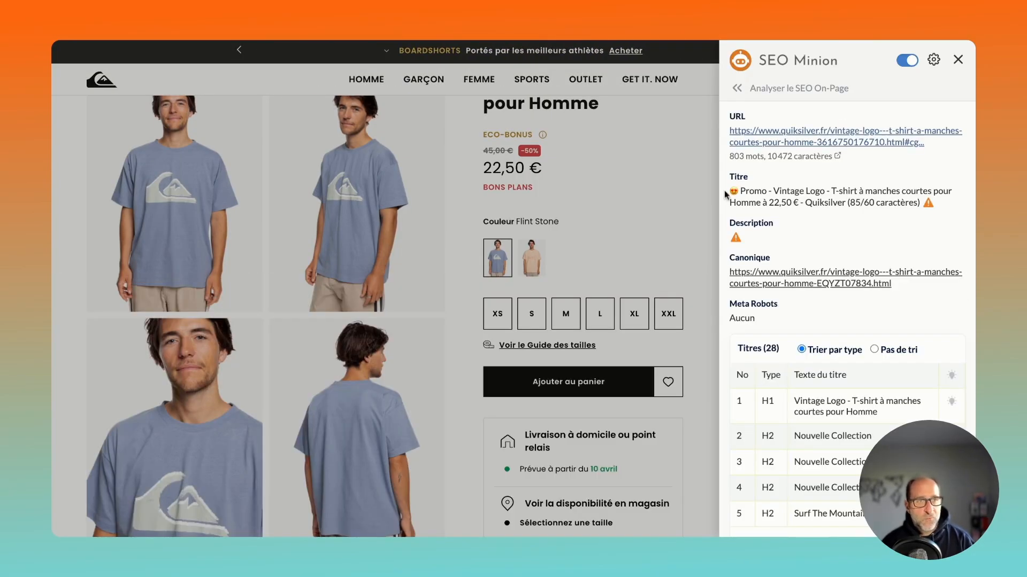
left_click_drag(735, 178, 800, 203)
left_click(735, 177)
left_click_drag(738, 191, 773, 193)
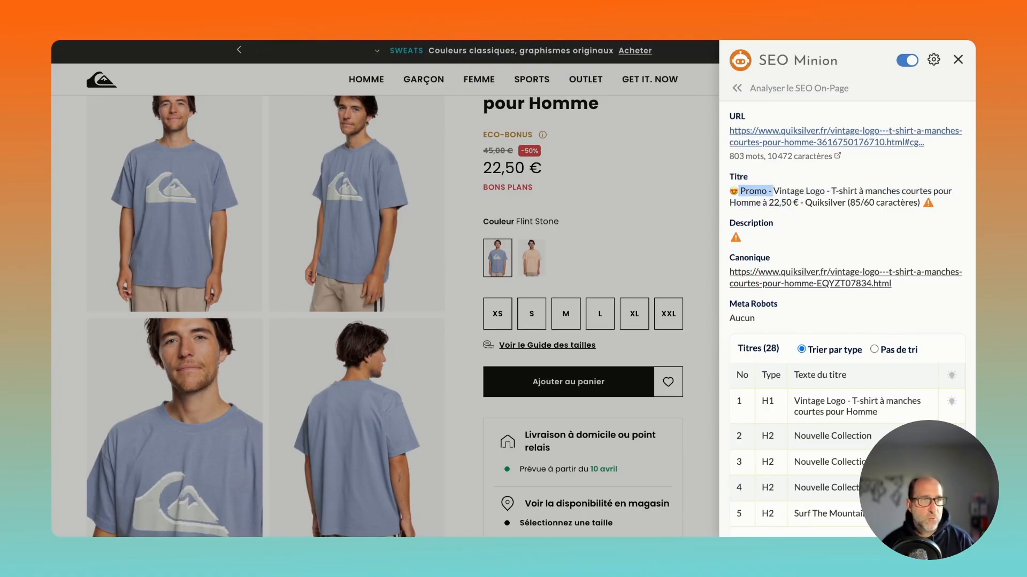
left_click_drag(774, 203, 797, 206)
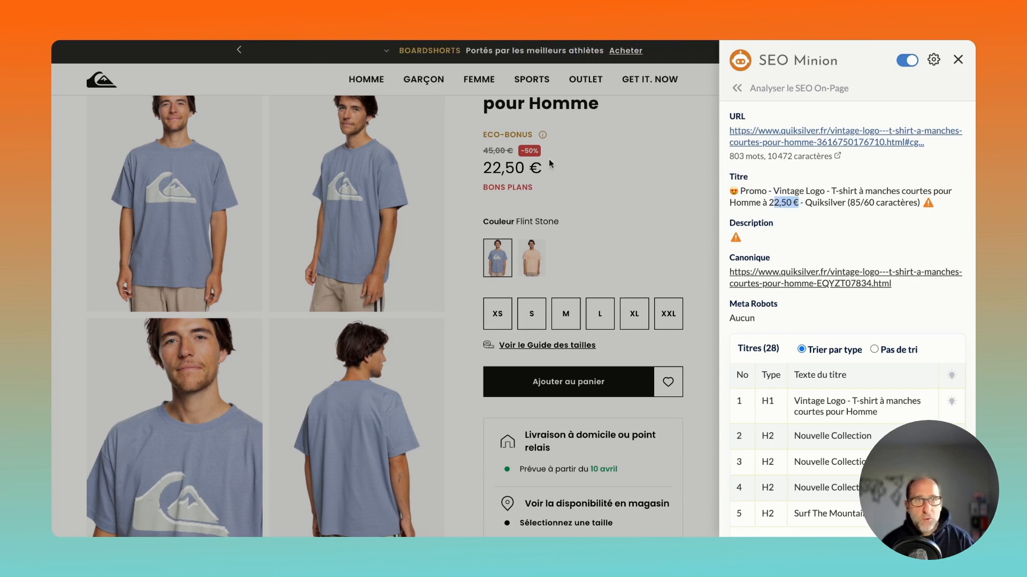
left_click(522, 150)
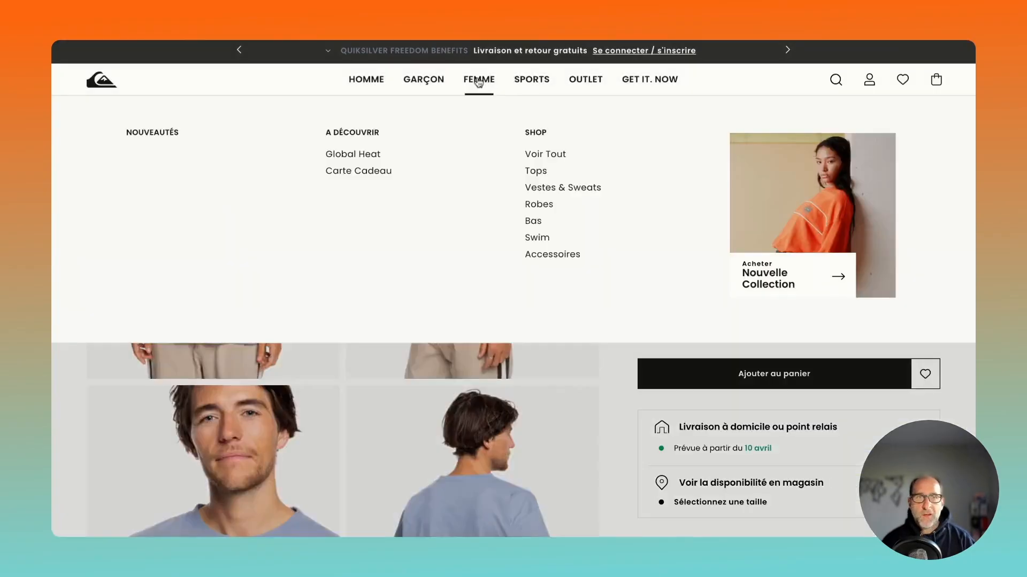
Switch to the Sherpa Heather women's fleece page and run SEO Minion's on-page analysis to check its title.
left_click(478, 83)
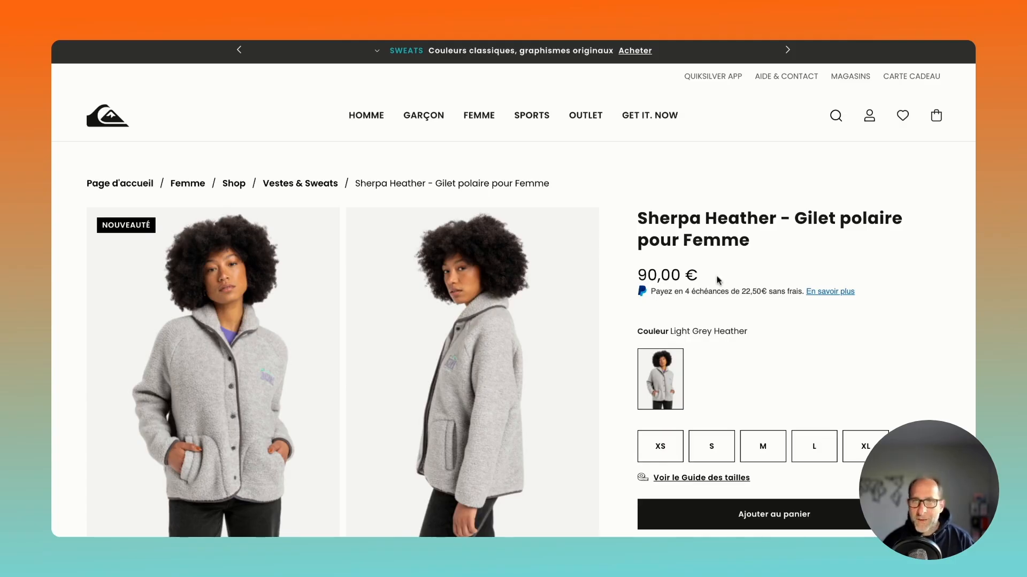
left_click(771, 31)
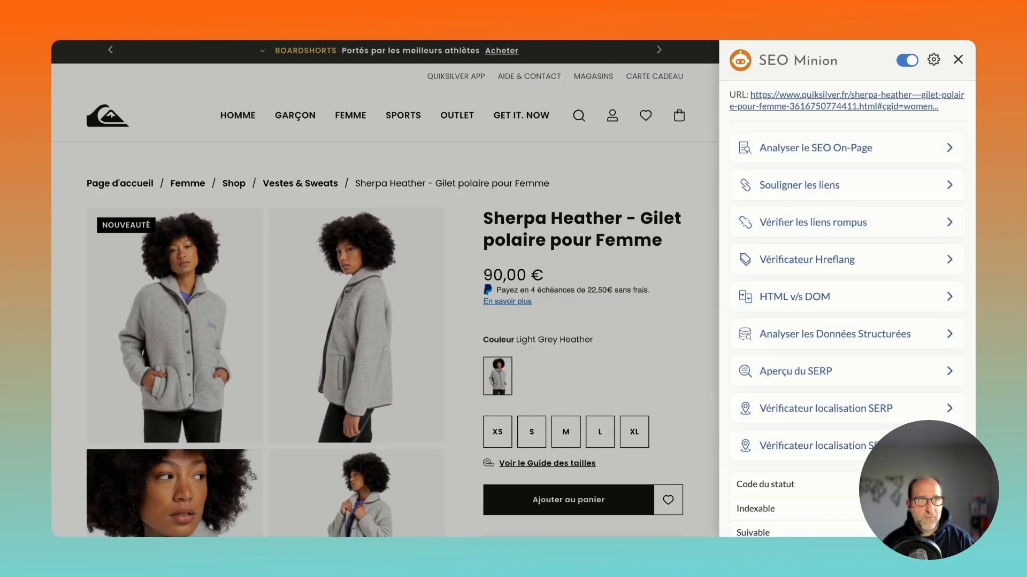
left_click(766, 149)
left_click_drag(739, 191, 848, 202)
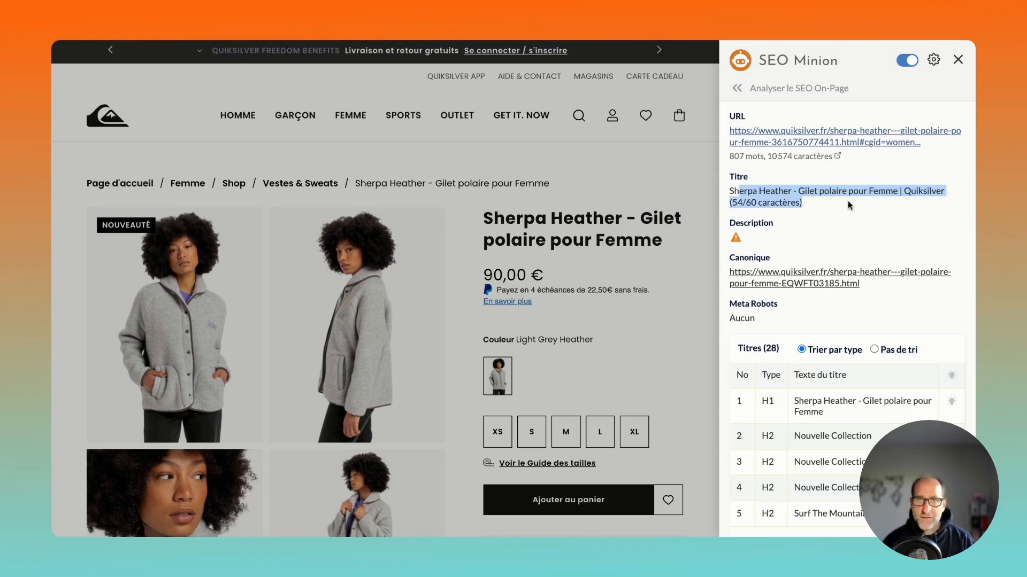